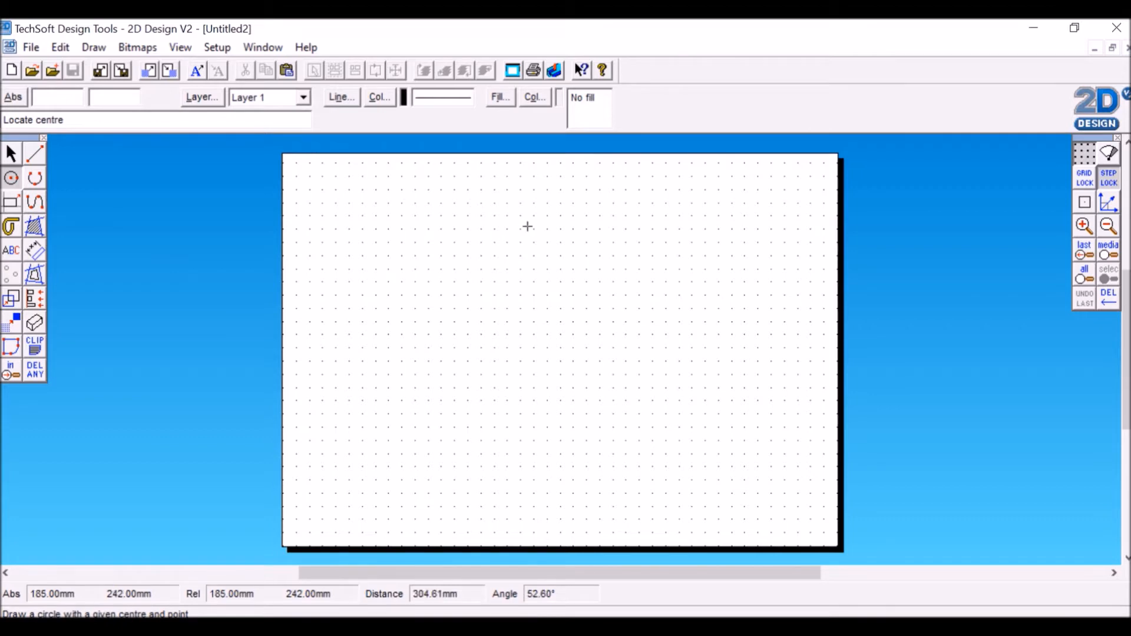
Draw a head circle of about 34 mm radius in the upper middle of the page.
{"action": "left_click", "coordinate": [525, 236]}
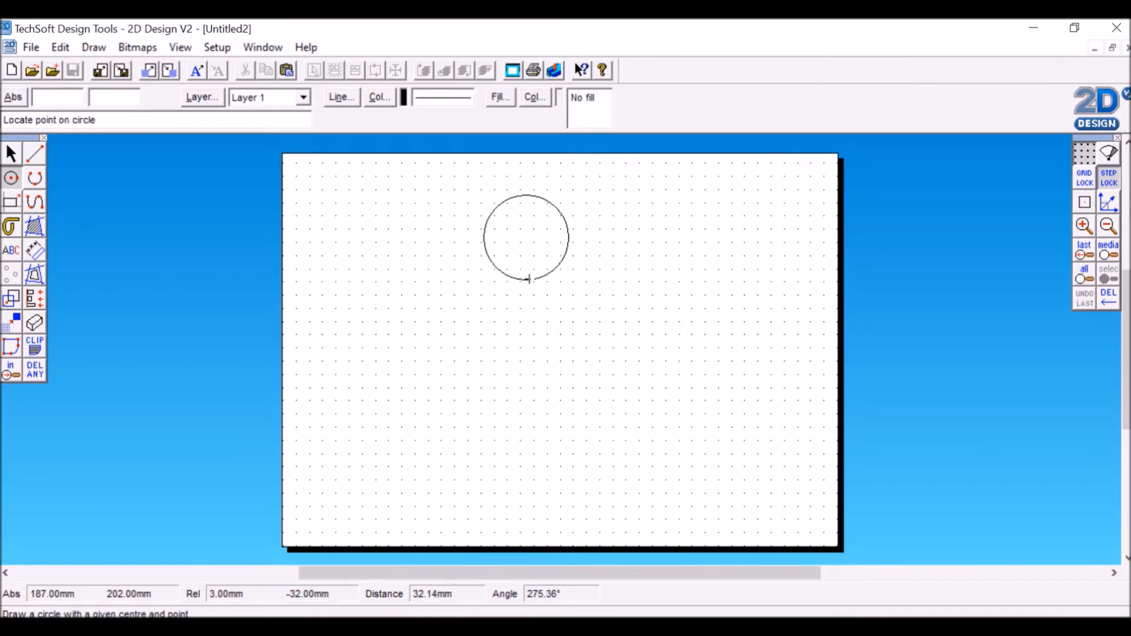
{"action": "left_click", "coordinate": [528, 281]}
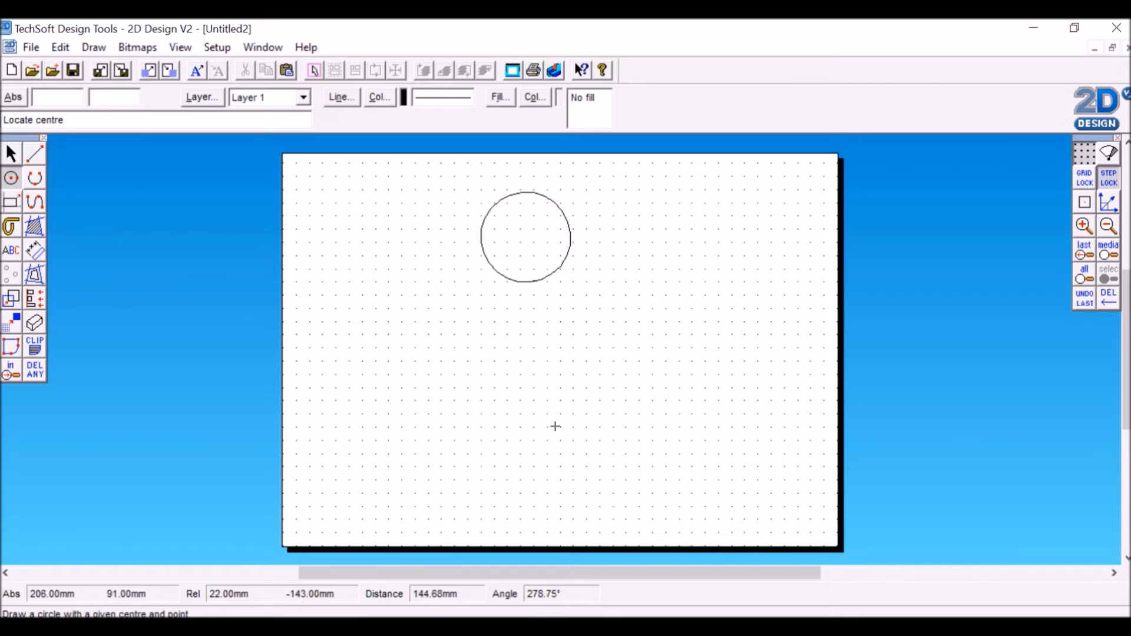
Try a body circle of about 79 mm radius overlapping the underside of the head circle, and undo it.
{"action": "left_click", "coordinate": [528, 375]}
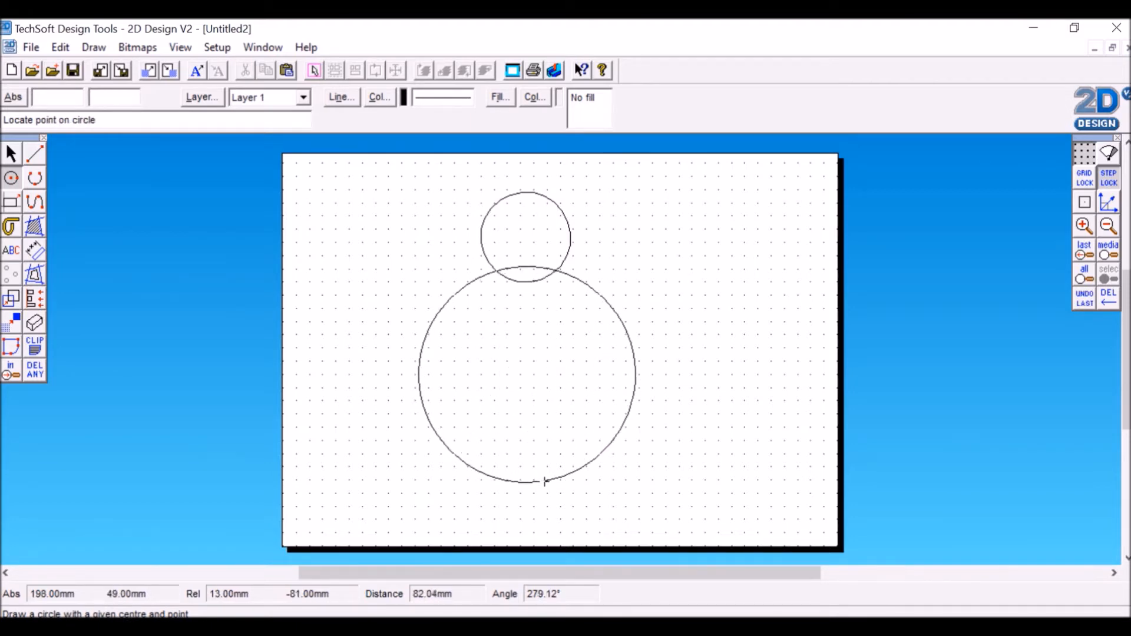
{"action": "left_click", "coordinate": [534, 479]}
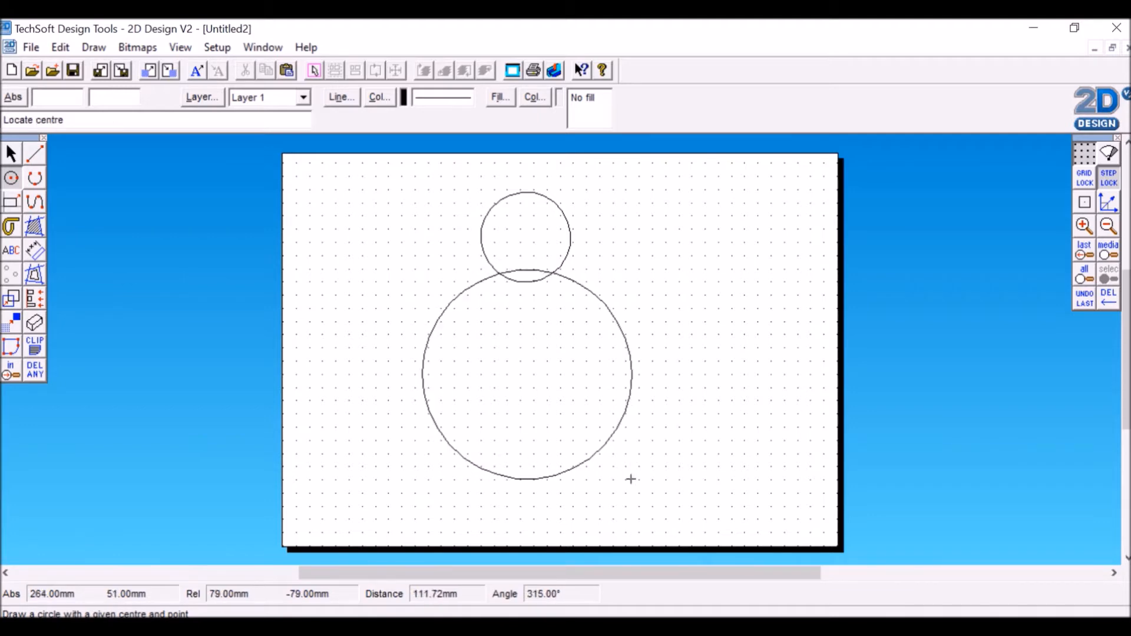
{"action": "left_click", "coordinate": [1084, 299]}
{"action": "left_click", "coordinate": [1088, 299]}
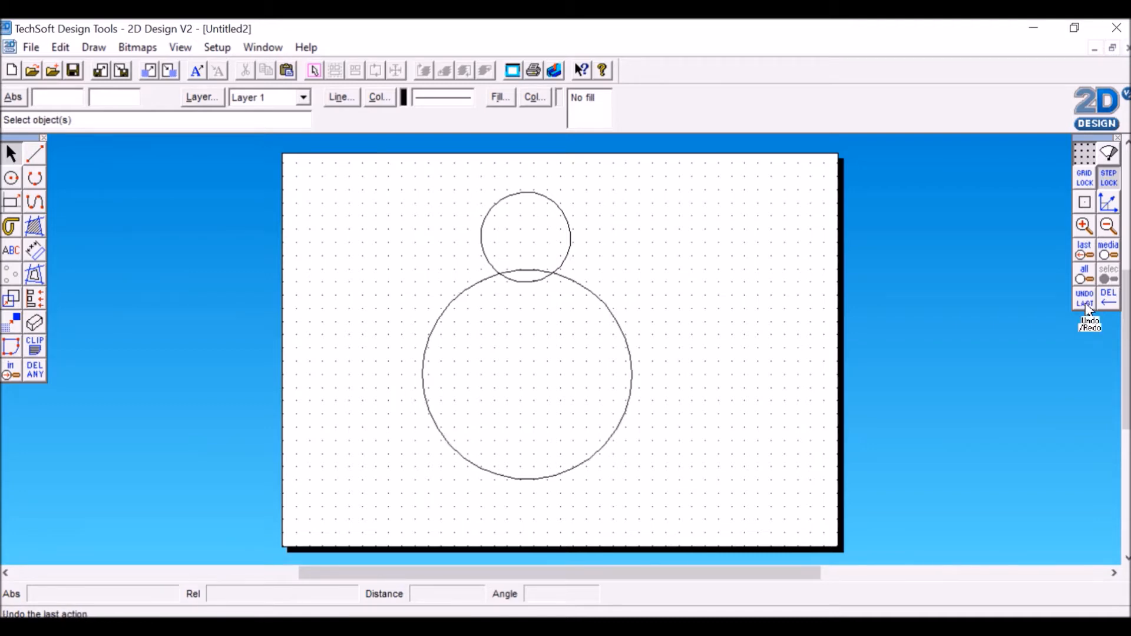
{"action": "left_click", "coordinate": [1086, 298]}
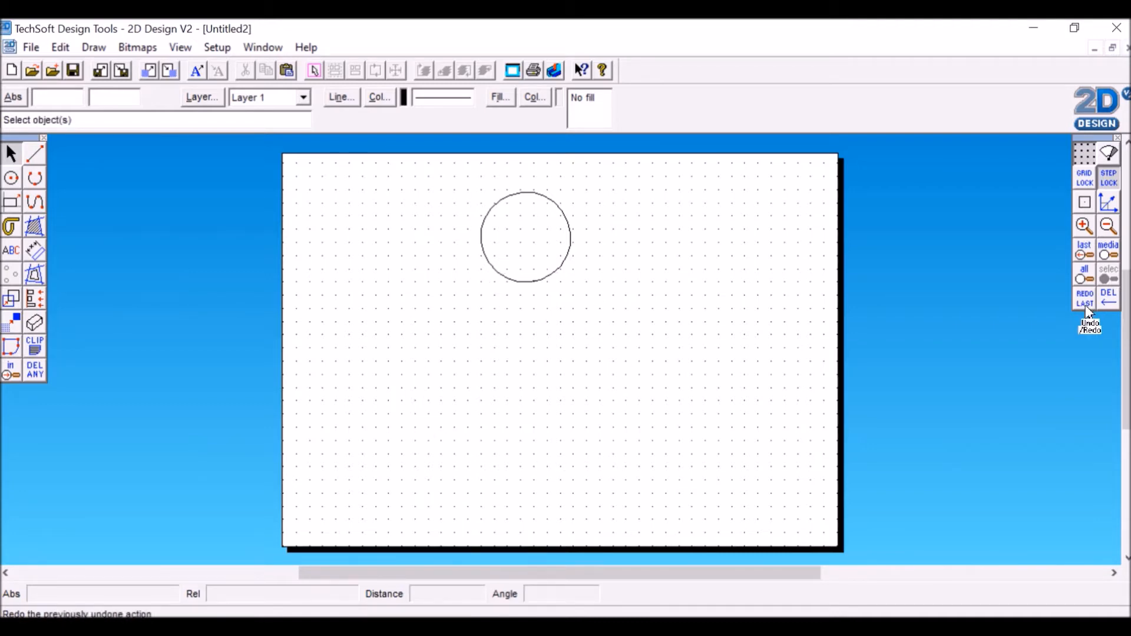
{"action": "left_click", "coordinate": [1087, 299]}
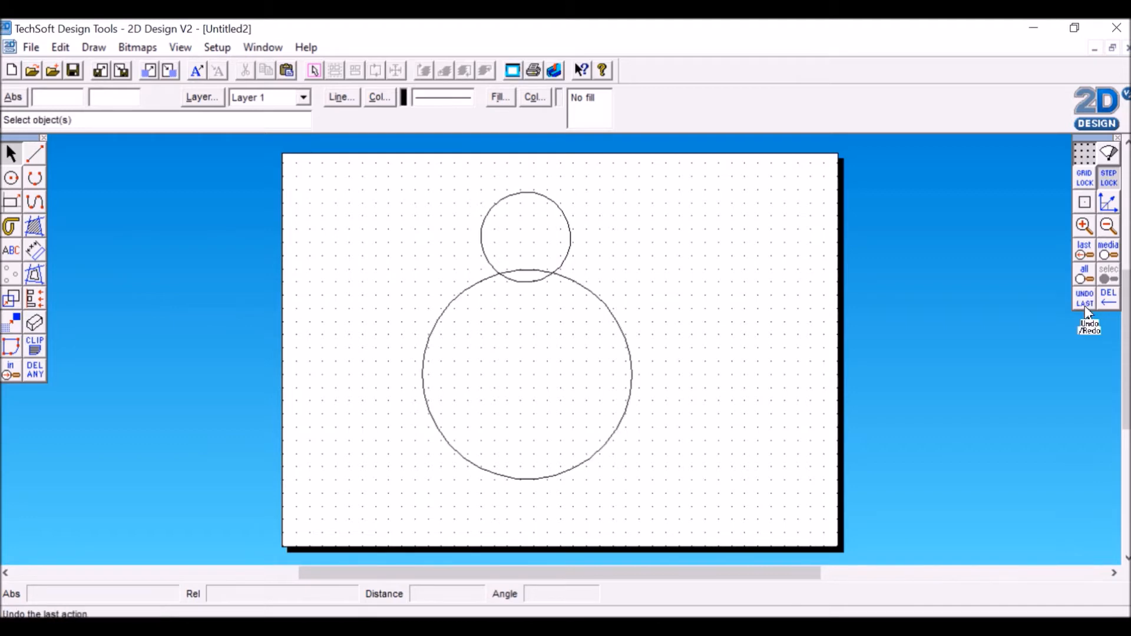
{"action": "left_click", "coordinate": [1087, 306]}
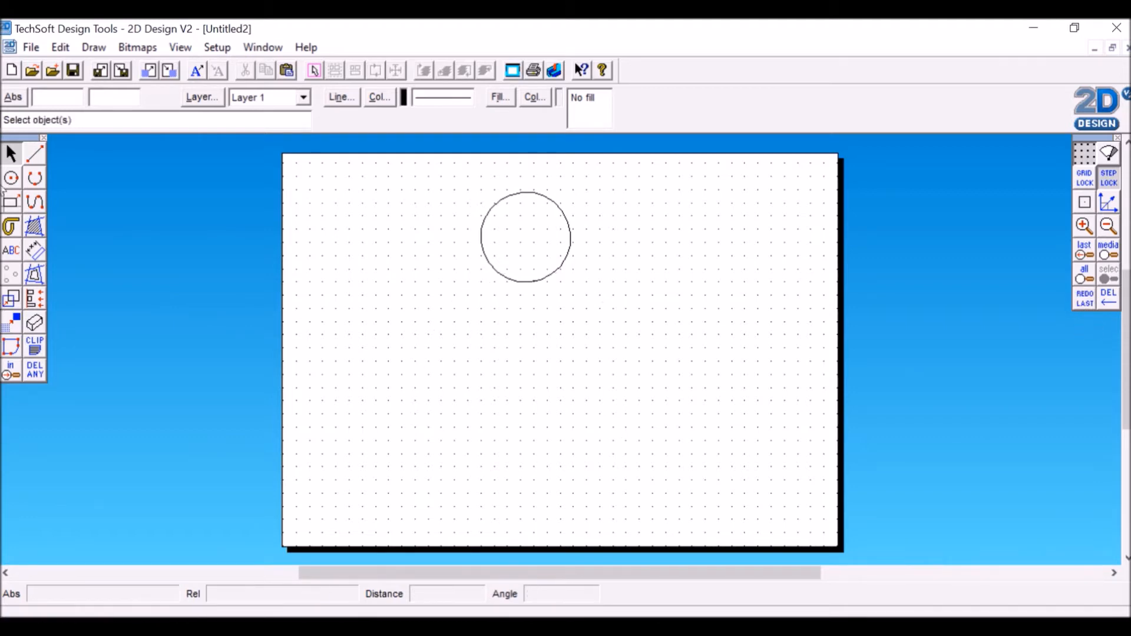
Draw a large body circle of about 118 mm radius below the head, overlapping the head circle.
{"action": "left_click", "coordinate": [11, 178]}
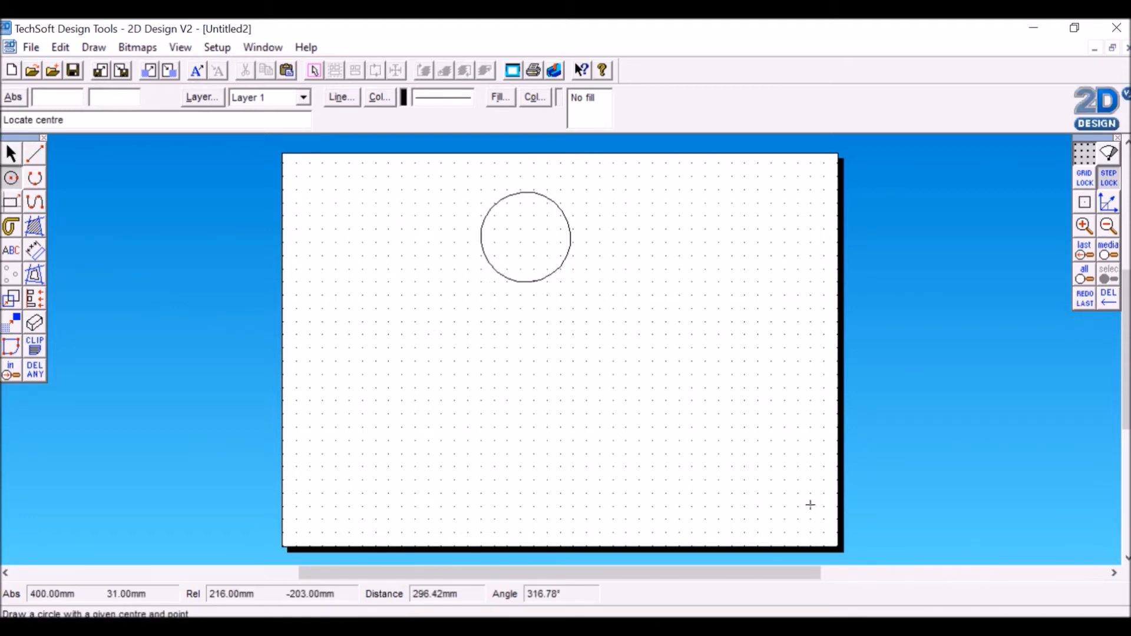
{"action": "left_click", "coordinate": [533, 397]}
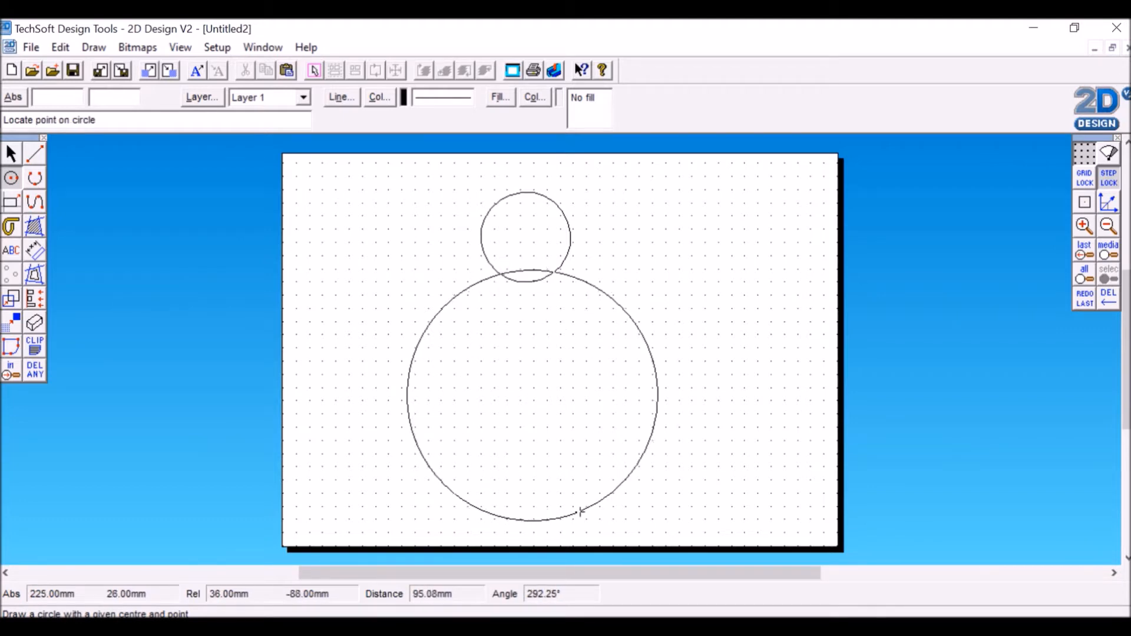
{"action": "left_click", "coordinate": [592, 539]}
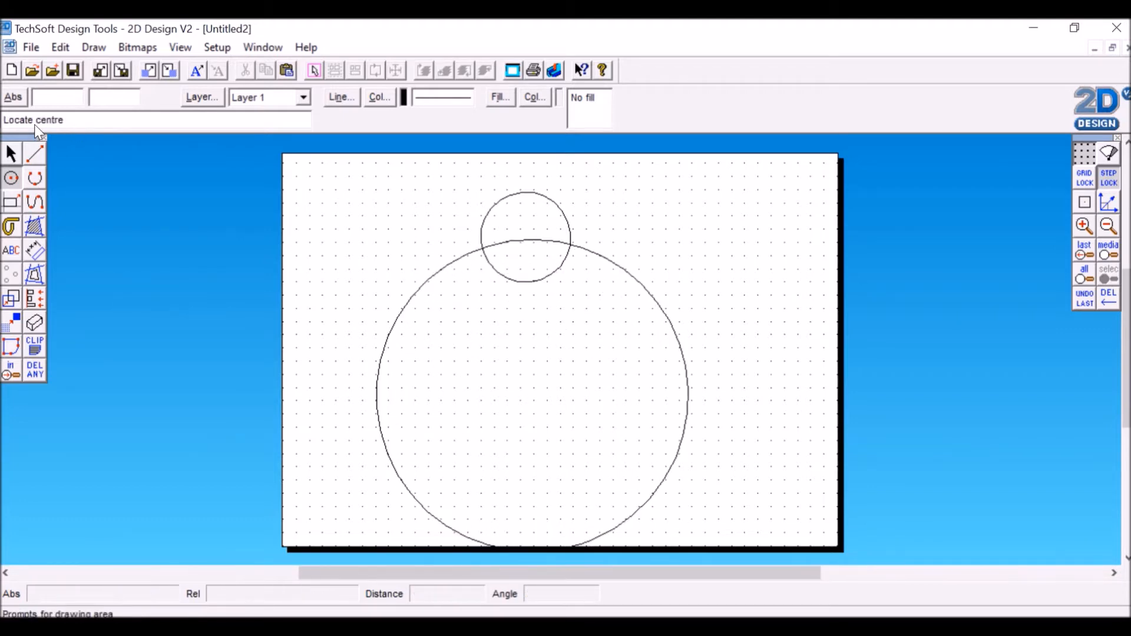
{"action": "key", "text": "Escape"}
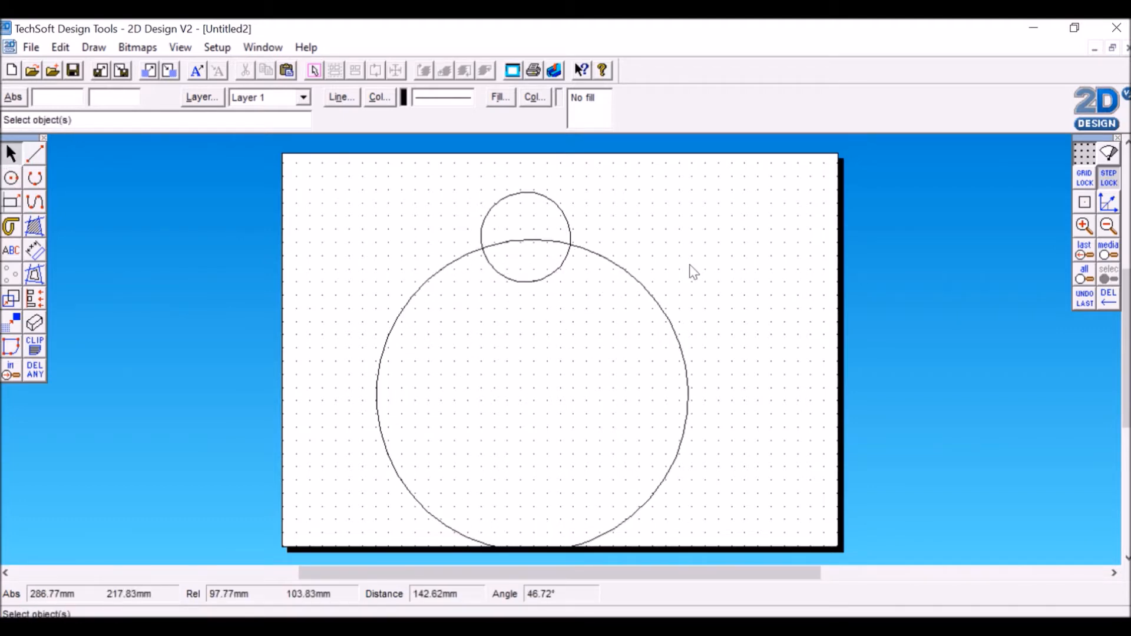
Shrink the large body circle to about 180 mm across and centre it beneath the head, slightly overlapping the head circle.
{"action": "left_click", "coordinate": [653, 301]}
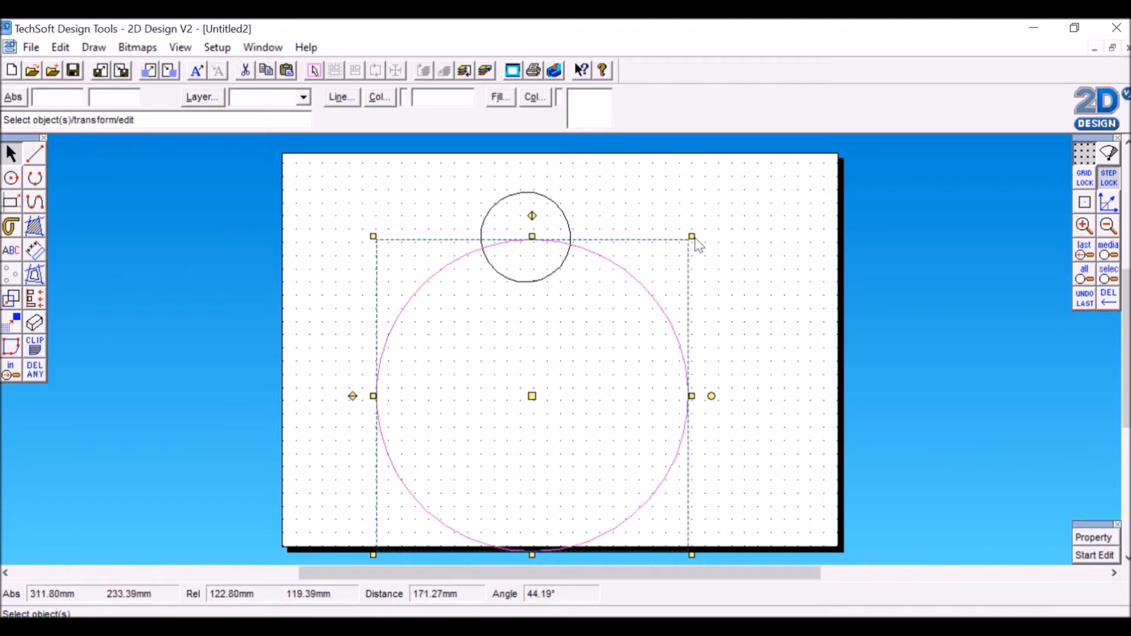
{"action": "left_click", "coordinate": [685, 248]}
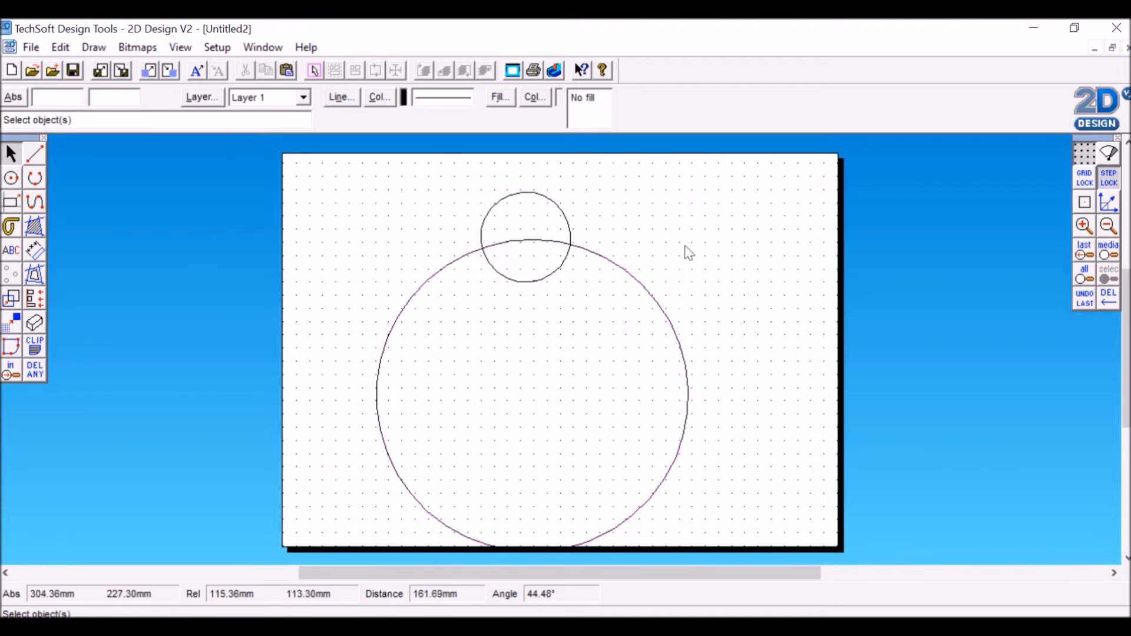
{"action": "left_click", "coordinate": [660, 308]}
{"action": "left_click_drag", "start_coordinate": [690, 236], "coordinate": [591, 351]}
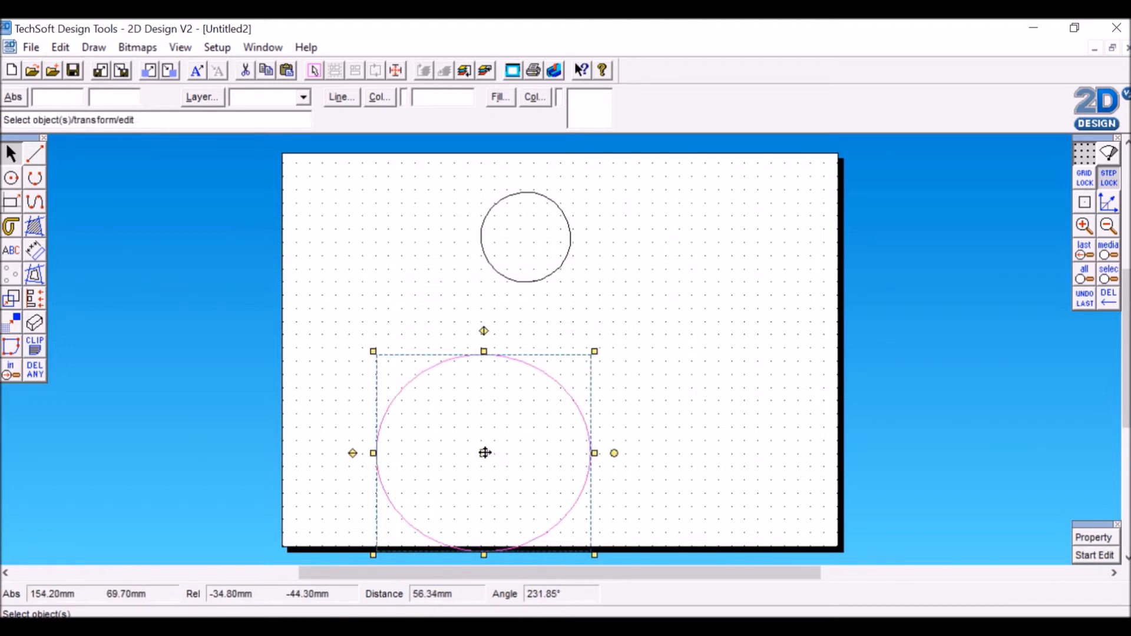
{"action": "left_click_drag", "start_coordinate": [484, 452], "coordinate": [530, 356]}
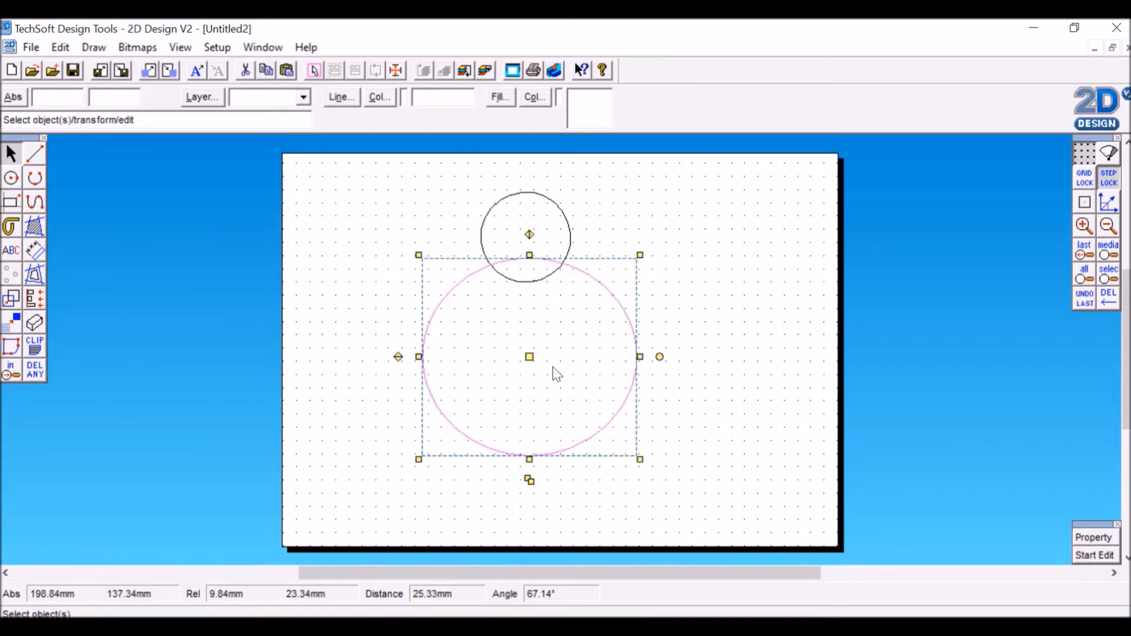
{"action": "left_click_drag", "start_coordinate": [639, 460], "coordinate": [663, 496]}
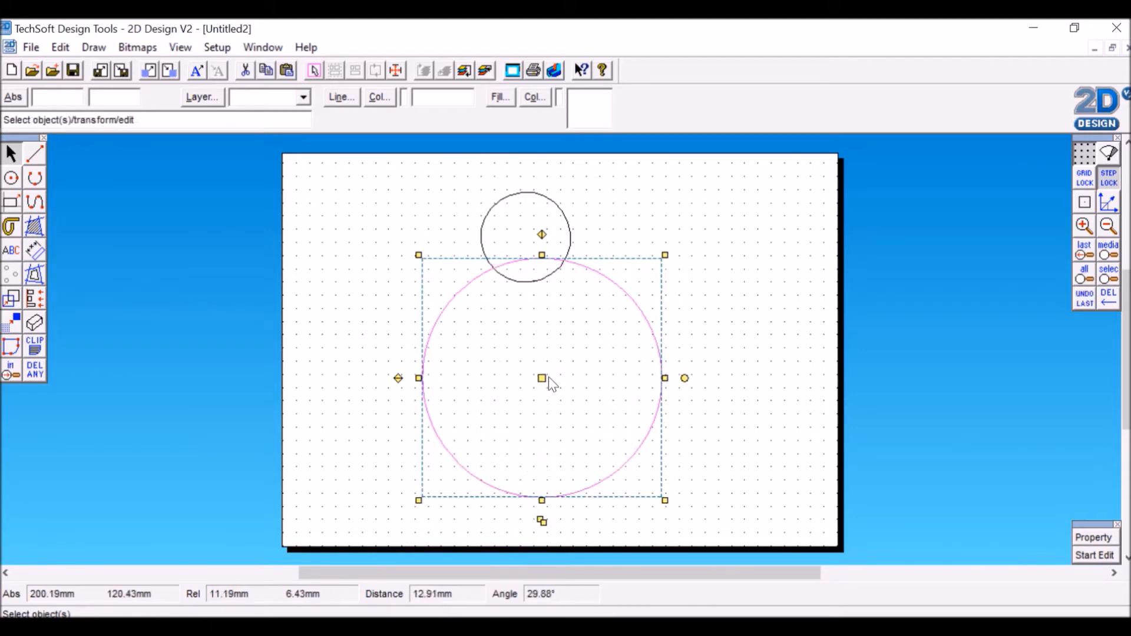
{"action": "left_click_drag", "start_coordinate": [543, 374], "coordinate": [533, 376]}
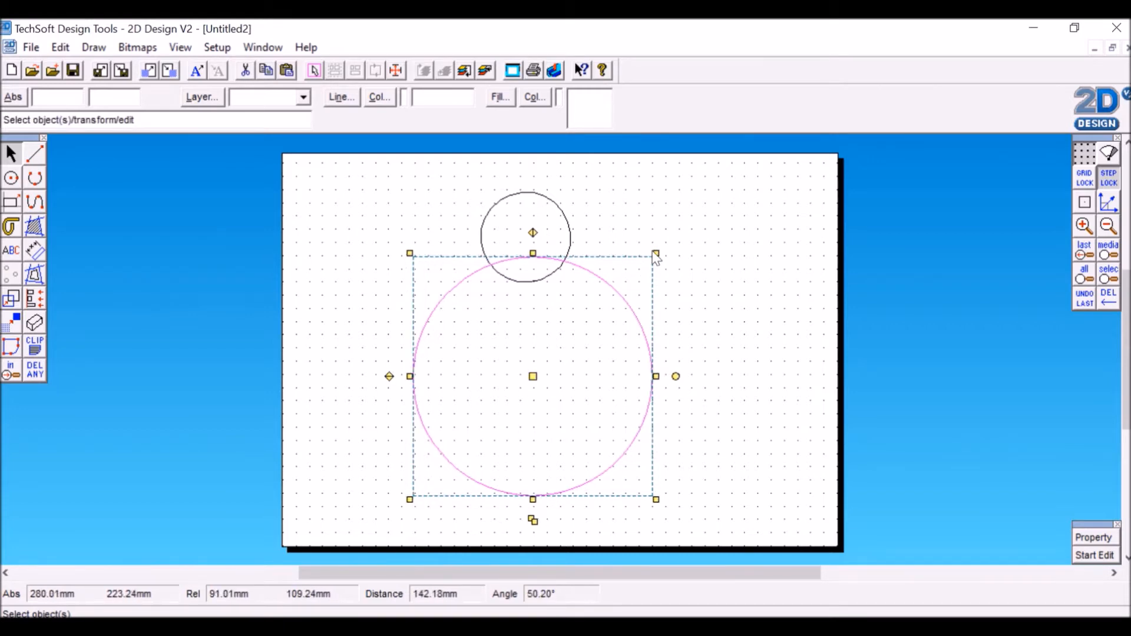
{"action": "left_click", "coordinate": [365, 313]}
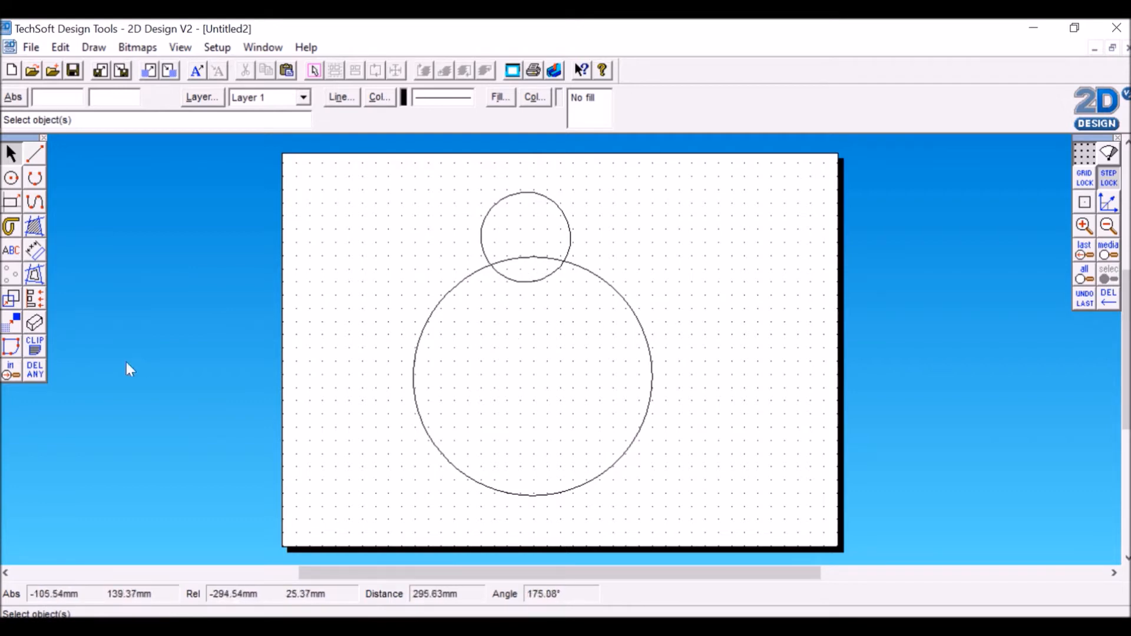
Delete both arcs inside the overlap of the head and body circles to leave one continuous outline.
{"action": "left_click", "coordinate": [34, 372]}
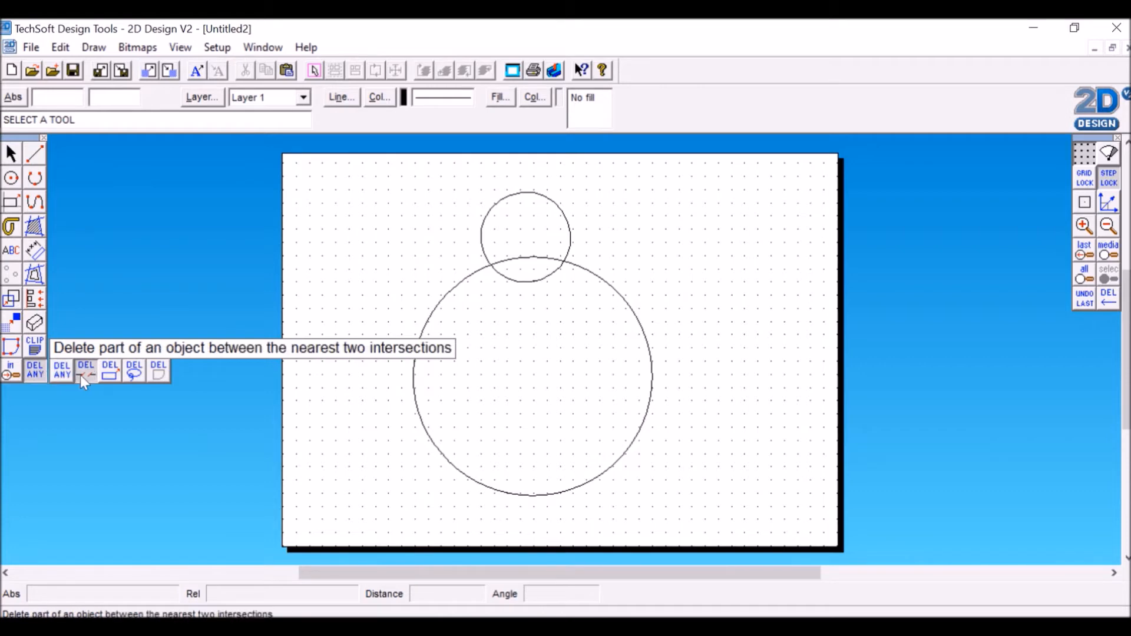
{"action": "left_click", "coordinate": [81, 375]}
{"action": "left_click", "coordinate": [540, 265]}
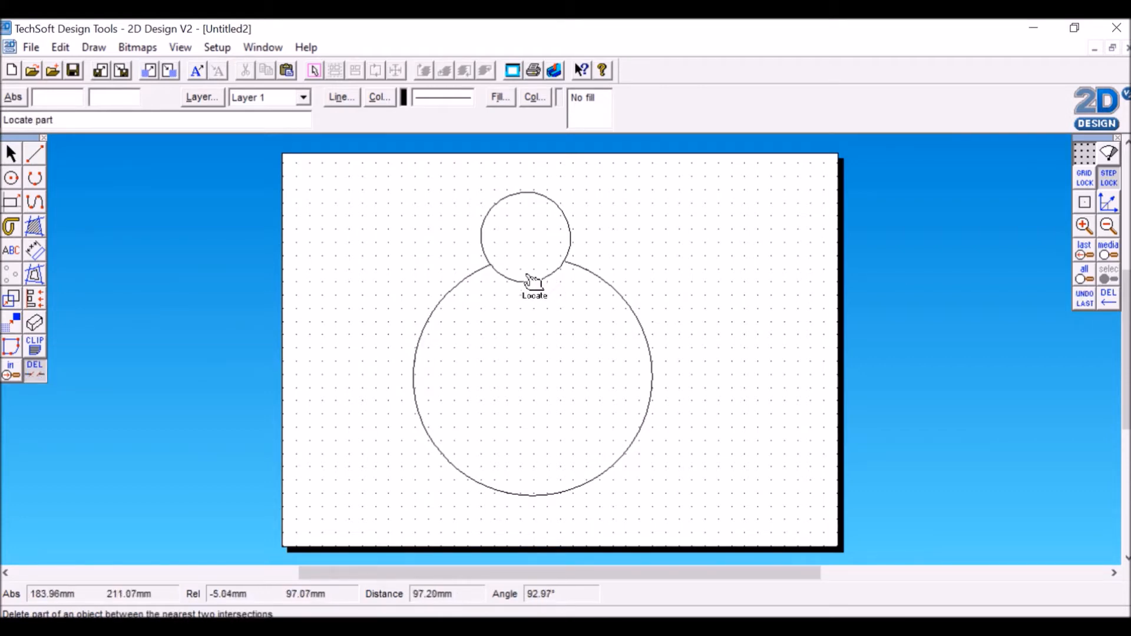
{"action": "left_click", "coordinate": [528, 283]}
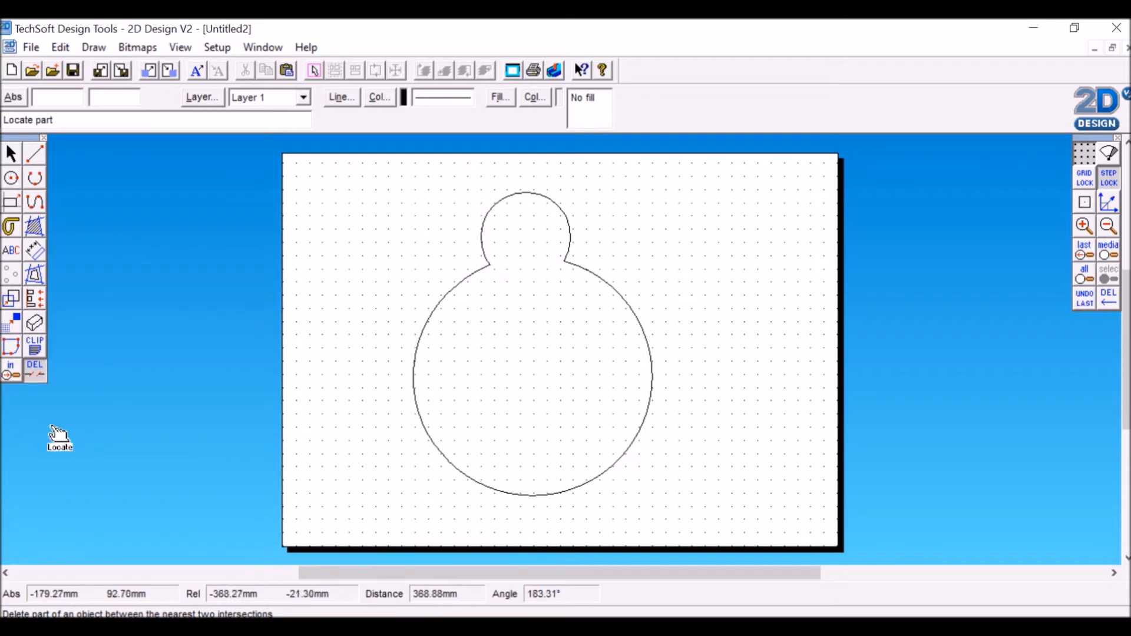
Draw a small eye circle of about 6 mm radius in the upper left part of the head.
{"action": "left_click", "coordinate": [11, 376]}
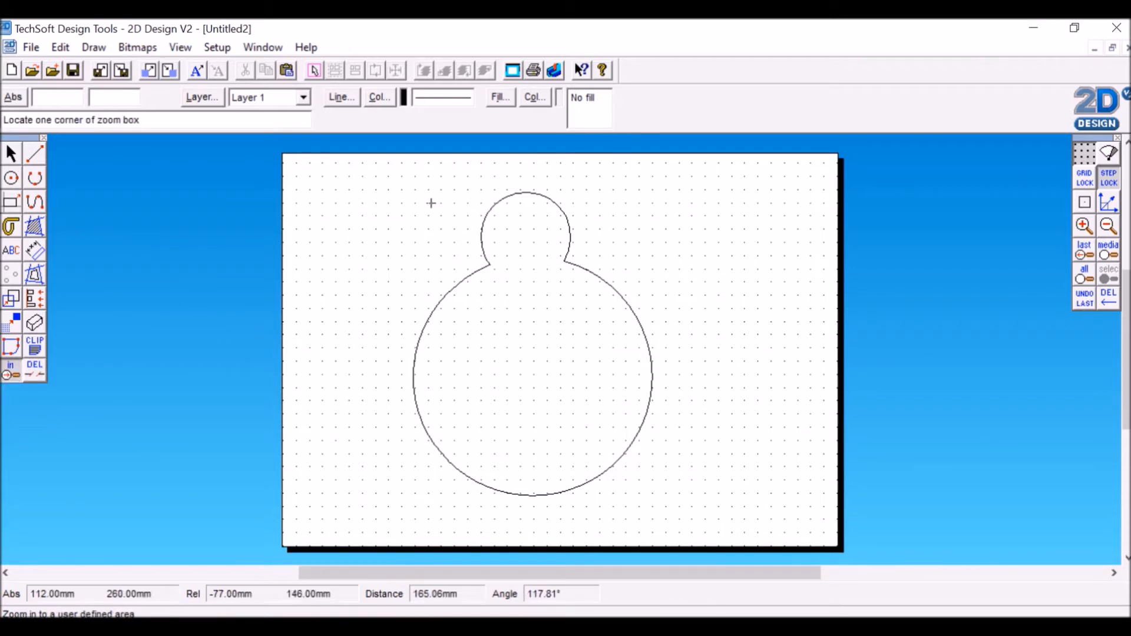
{"action": "left_click", "coordinate": [443, 182]}
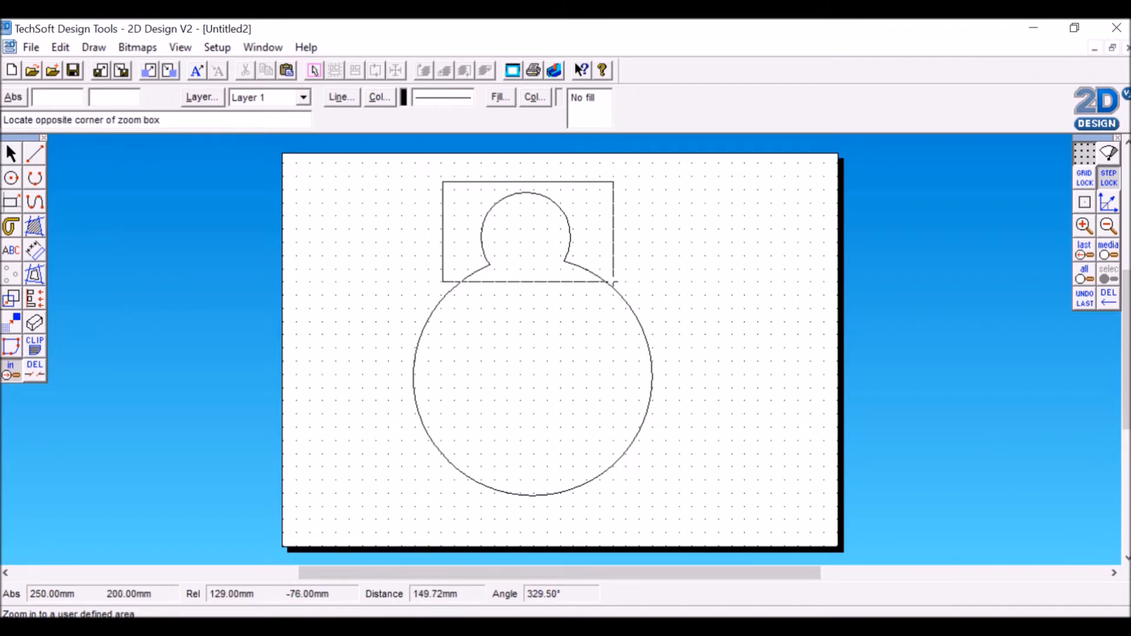
{"action": "left_click", "coordinate": [614, 282]}
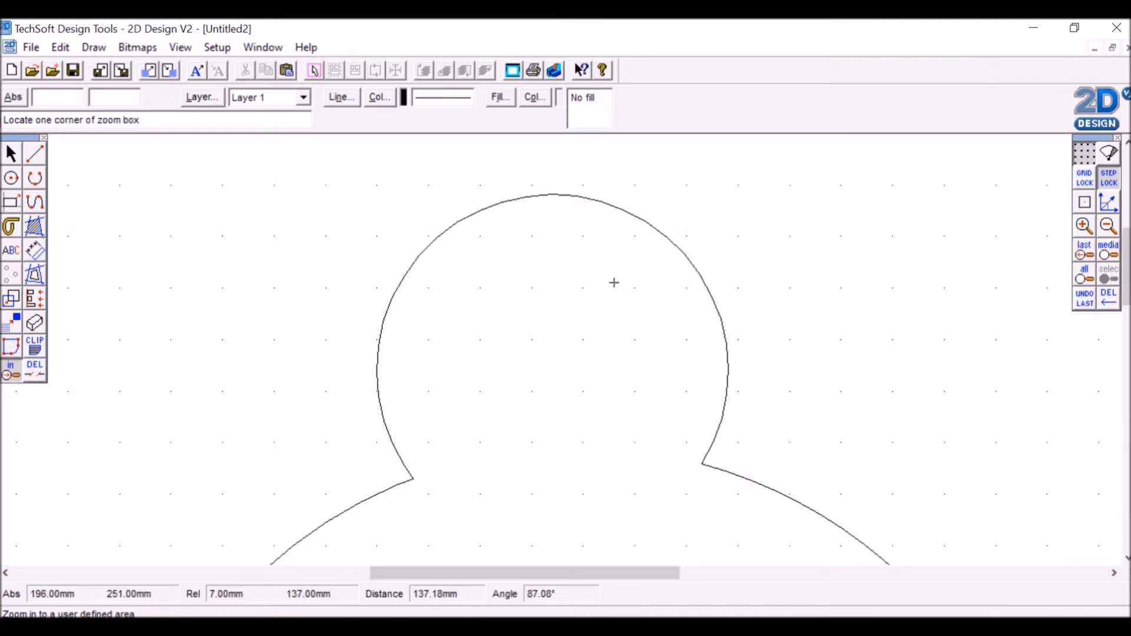
{"action": "left_click", "coordinate": [10, 178]}
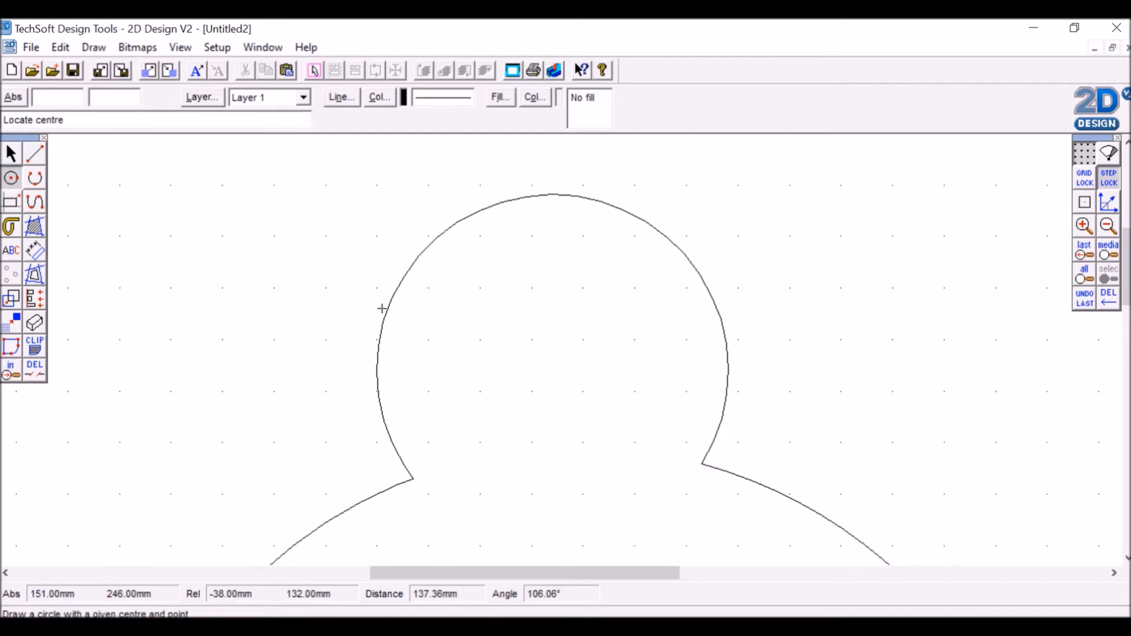
{"action": "left_click", "coordinate": [491, 293]}
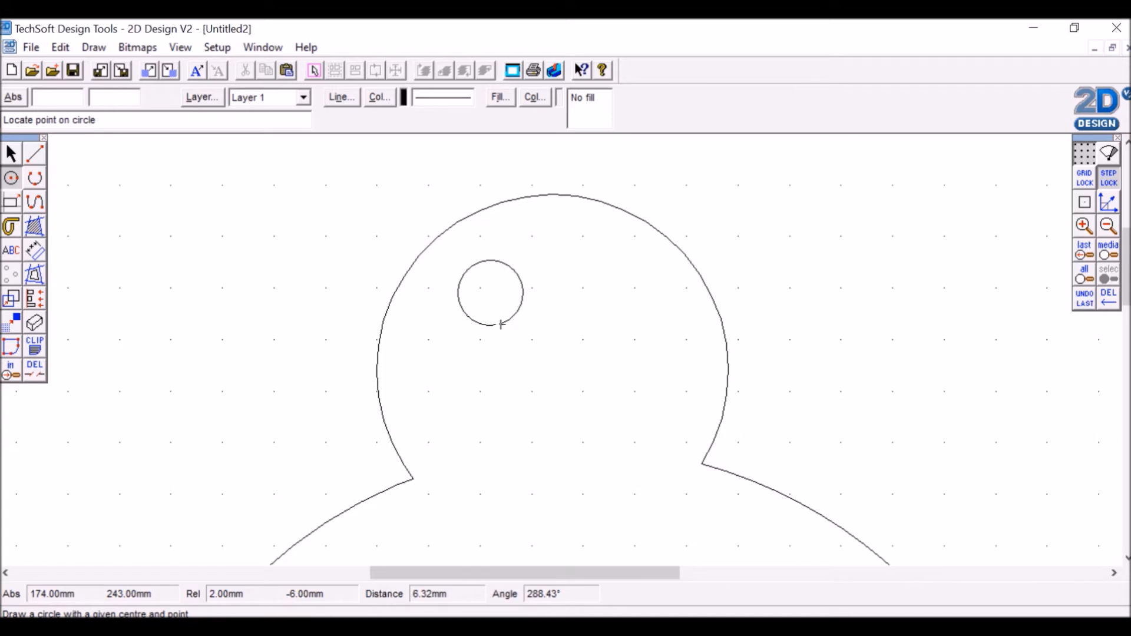
{"action": "left_click", "coordinate": [501, 324]}
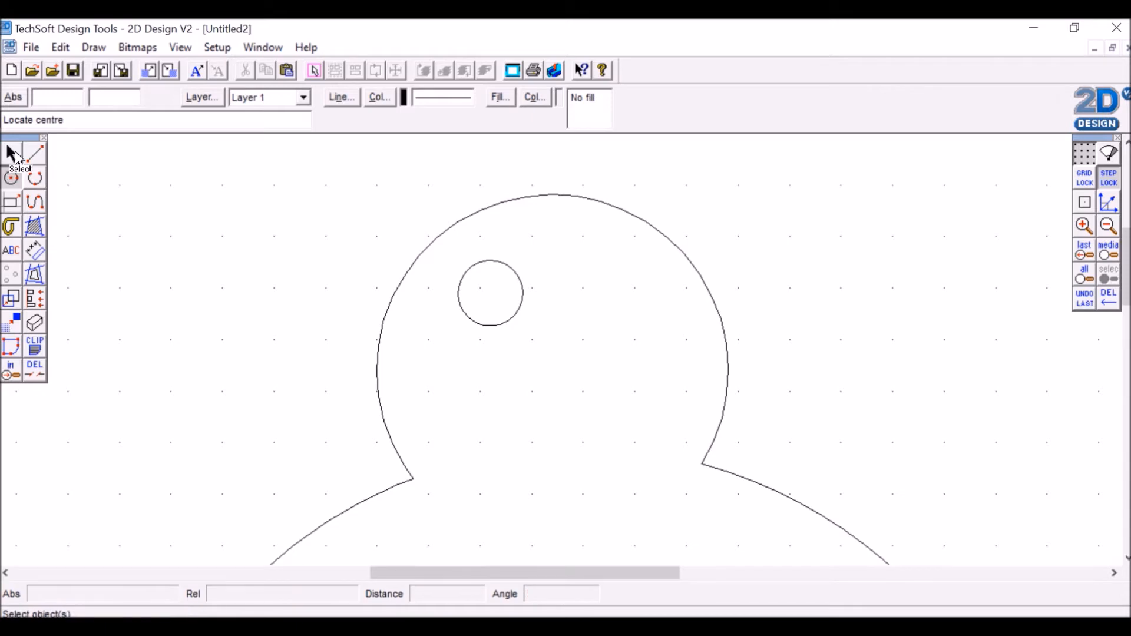
{"action": "left_click", "coordinate": [11, 154]}
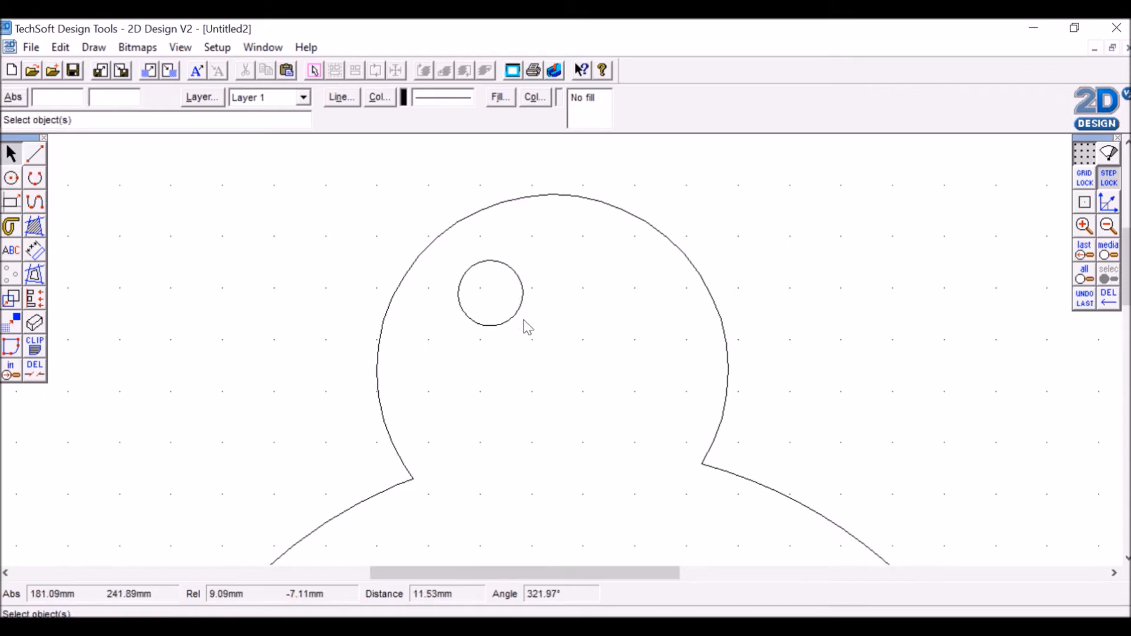
{"action": "left_click", "coordinate": [13, 180]}
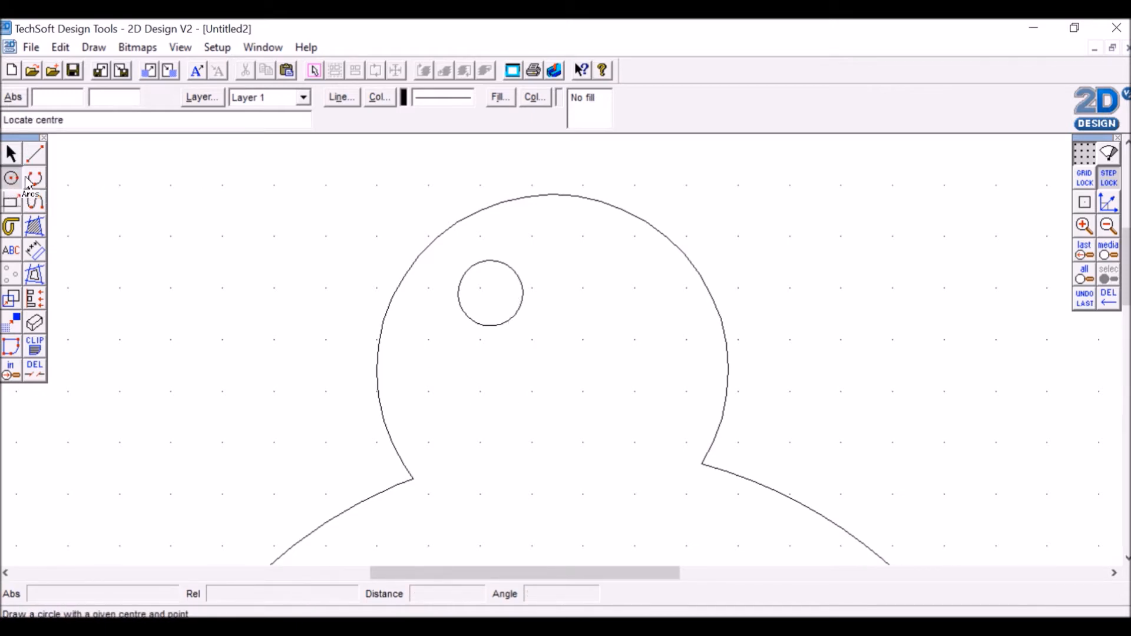
{"action": "left_click", "coordinate": [604, 298]}
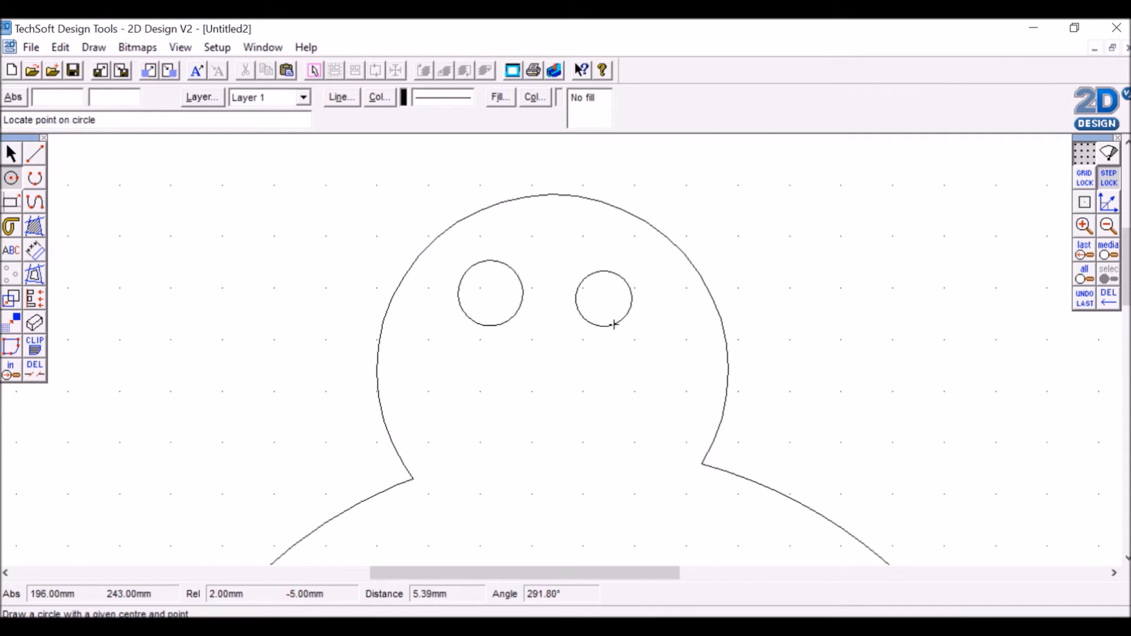
{"action": "left_click", "coordinate": [10, 154]}
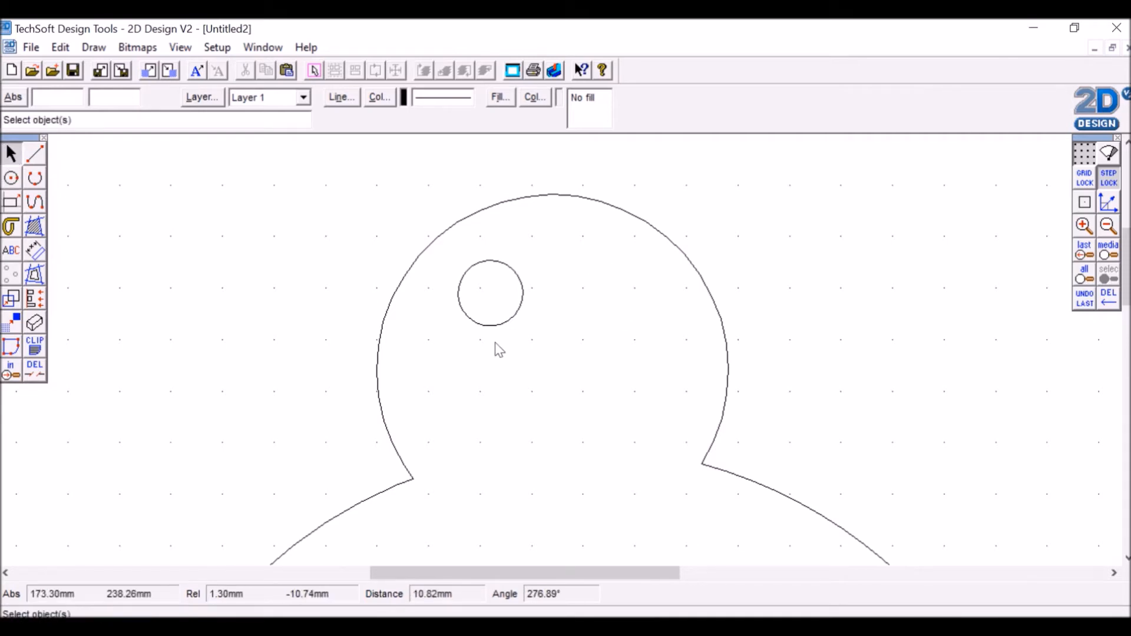
Copy the eye circle and place the copy level with it, about 23 mm to its right inside the head.
{"action": "left_click", "coordinate": [498, 328]}
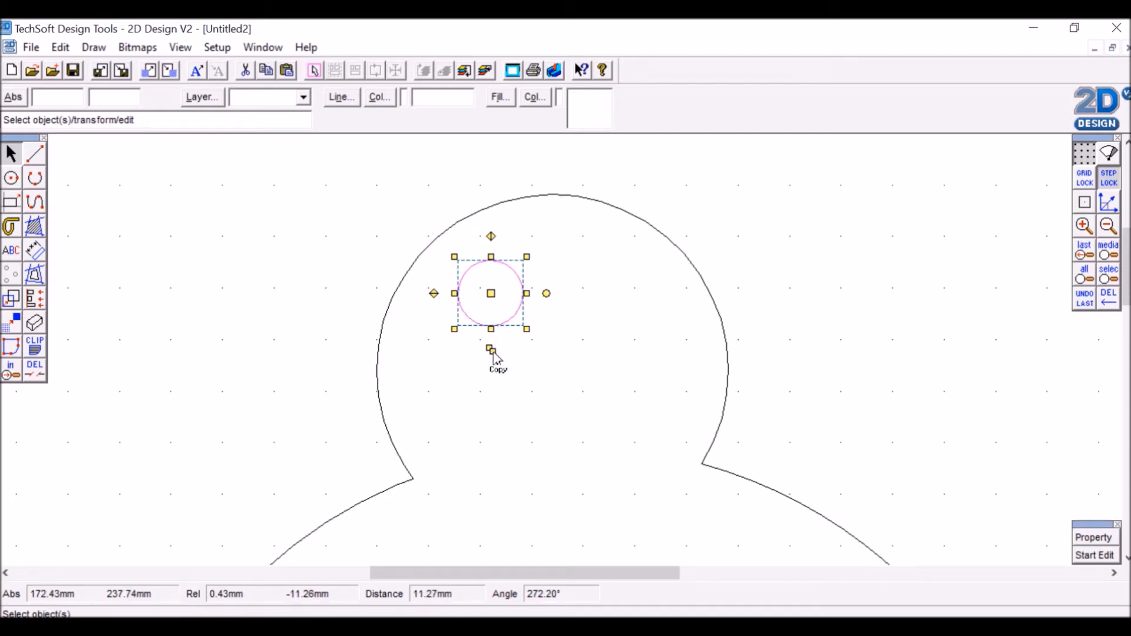
{"action": "left_click", "coordinate": [491, 349]}
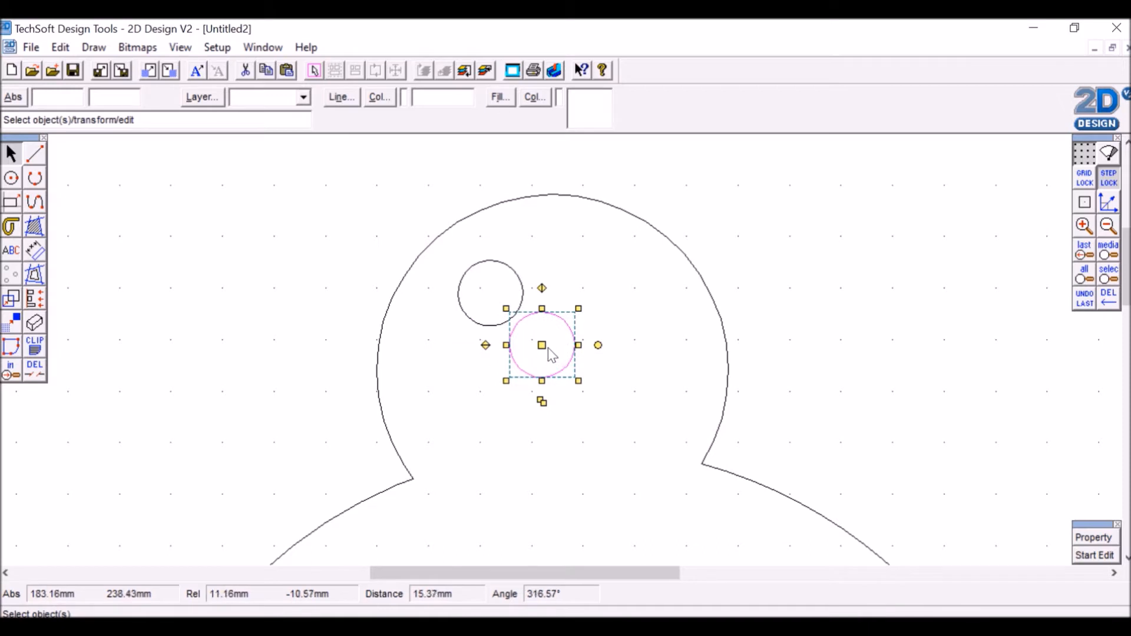
{"action": "left_click_drag", "start_coordinate": [541, 344], "coordinate": [609, 293]}
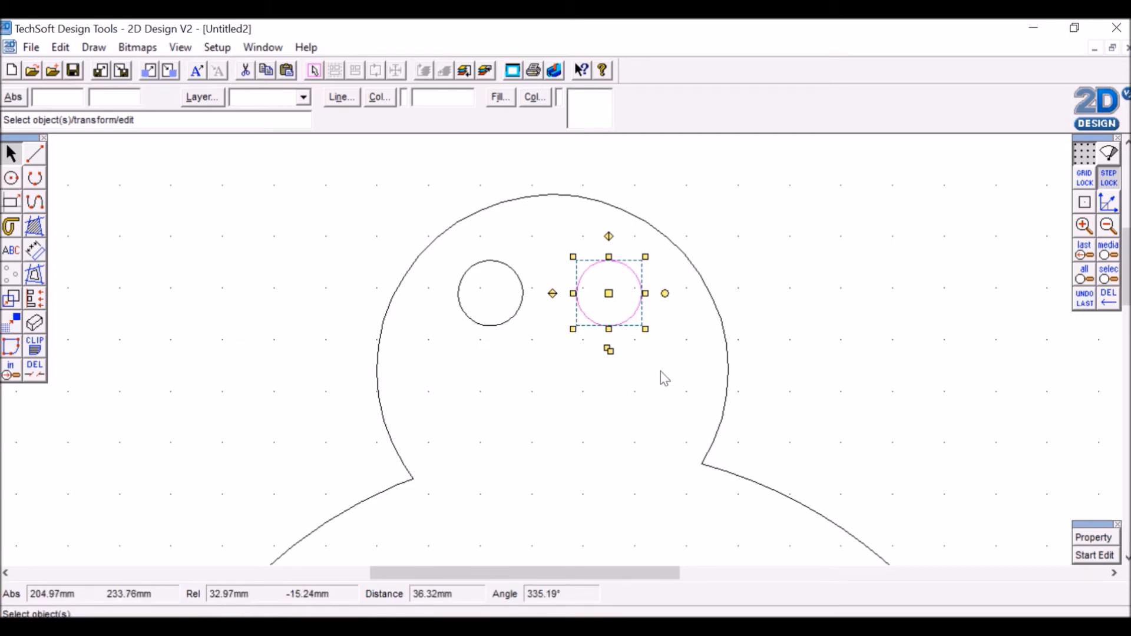
Replace the right eye with a fresh copy of the left eye, placed about 25 mm to its right inside the head.
{"action": "key", "text": "Delete"}
{"action": "left_click", "coordinate": [509, 323]}
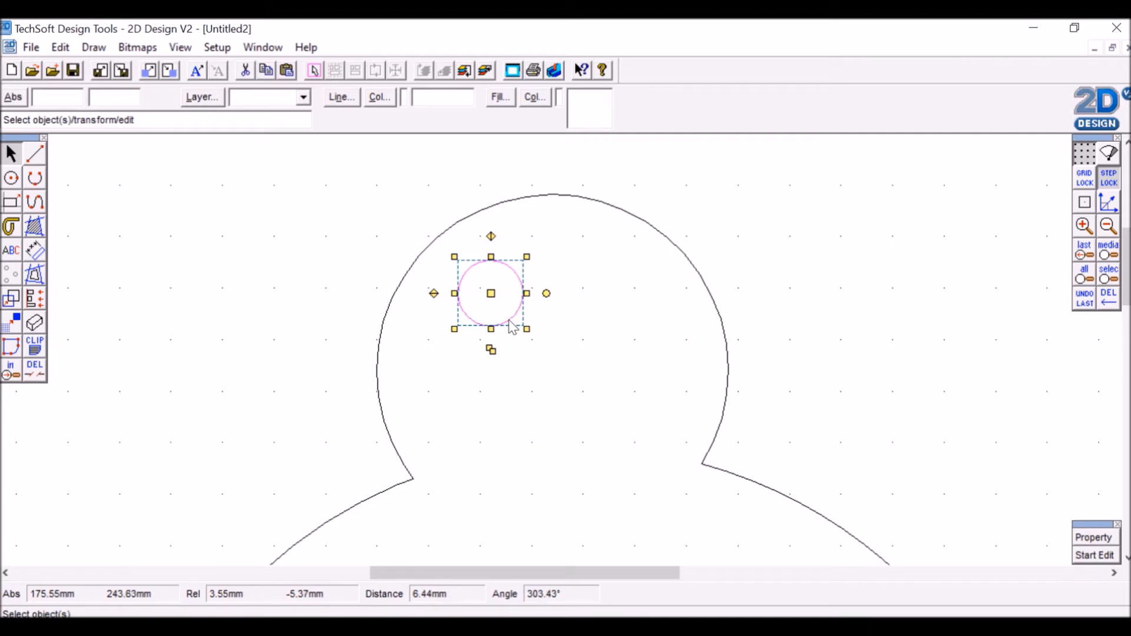
{"action": "key", "text": "ctrl+v"}
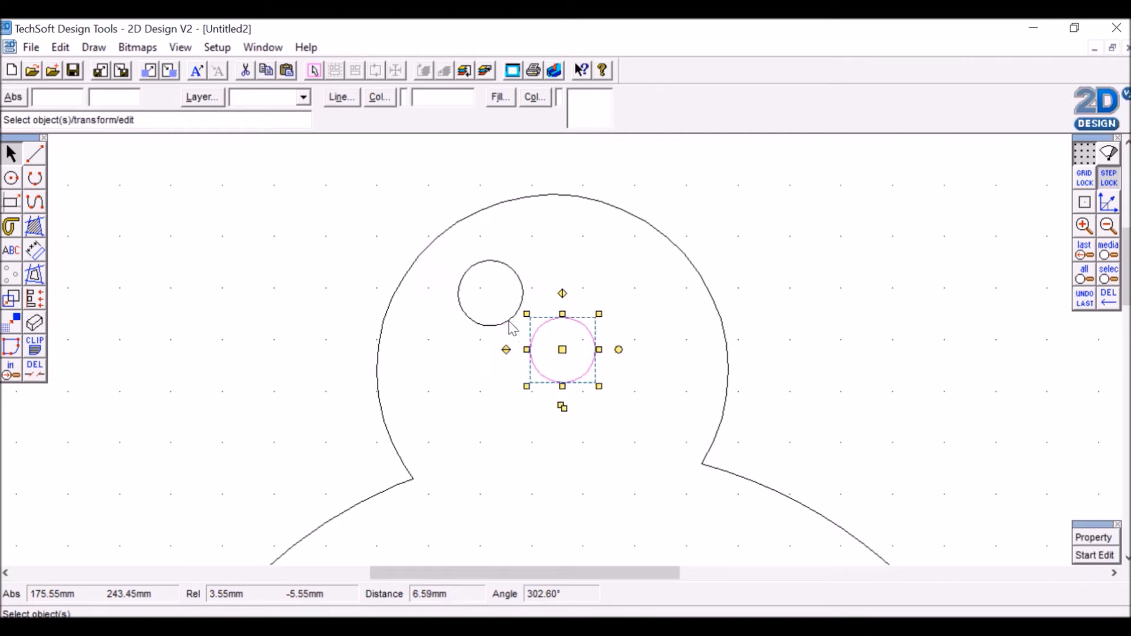
{"action": "left_click", "coordinate": [563, 349]}
{"action": "left_click_drag", "start_coordinate": [564, 350], "coordinate": [619, 296]}
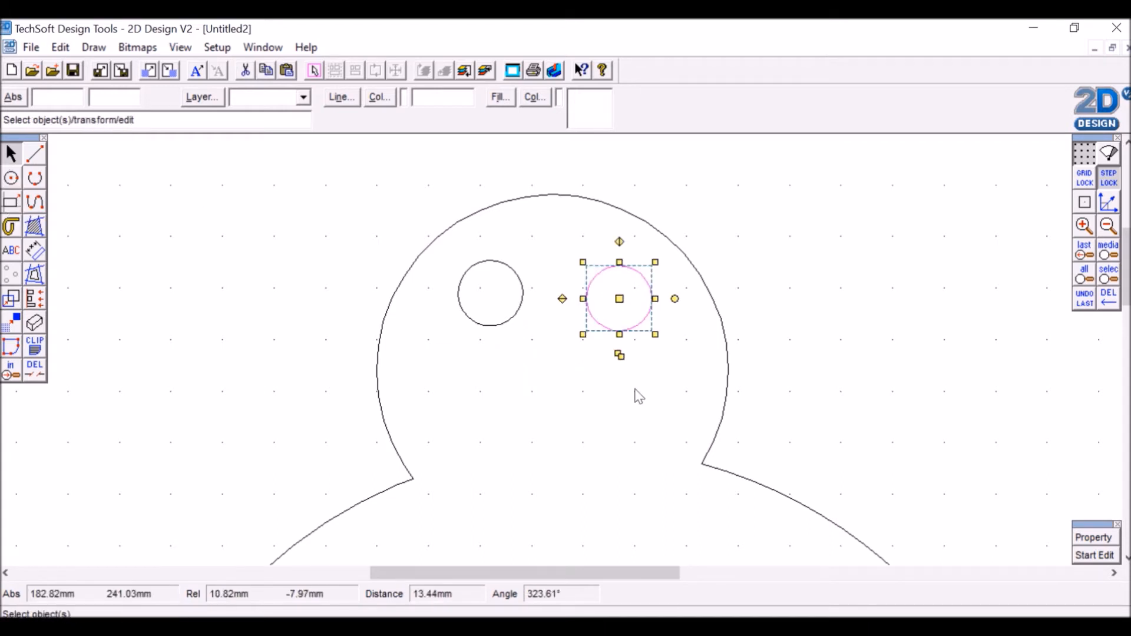
{"action": "left_click", "coordinate": [548, 351]}
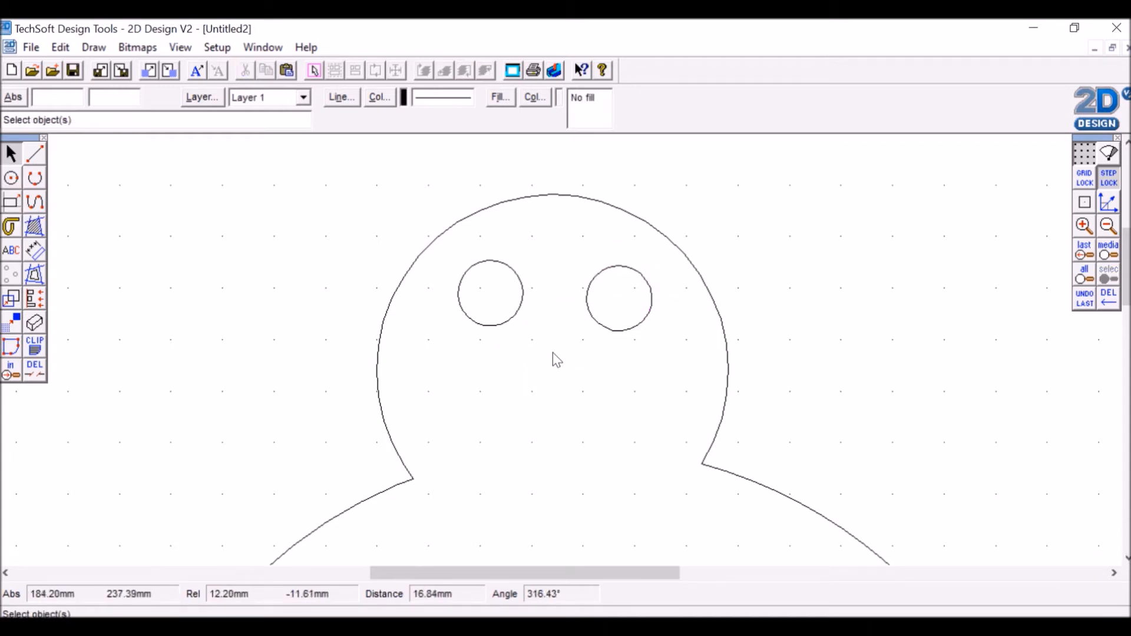
Draw a triangular nose from three single lines below the eyes, 10 mm tall and about 14 mm long, pointing right.
{"action": "left_click", "coordinate": [35, 158]}
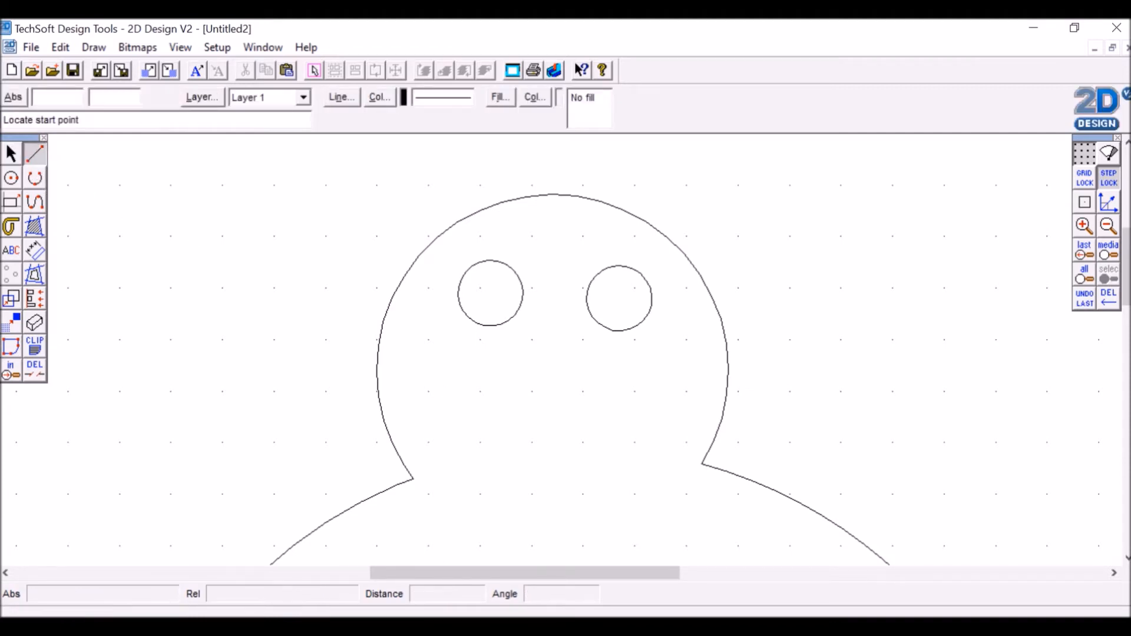
{"action": "left_click", "coordinate": [1109, 182]}
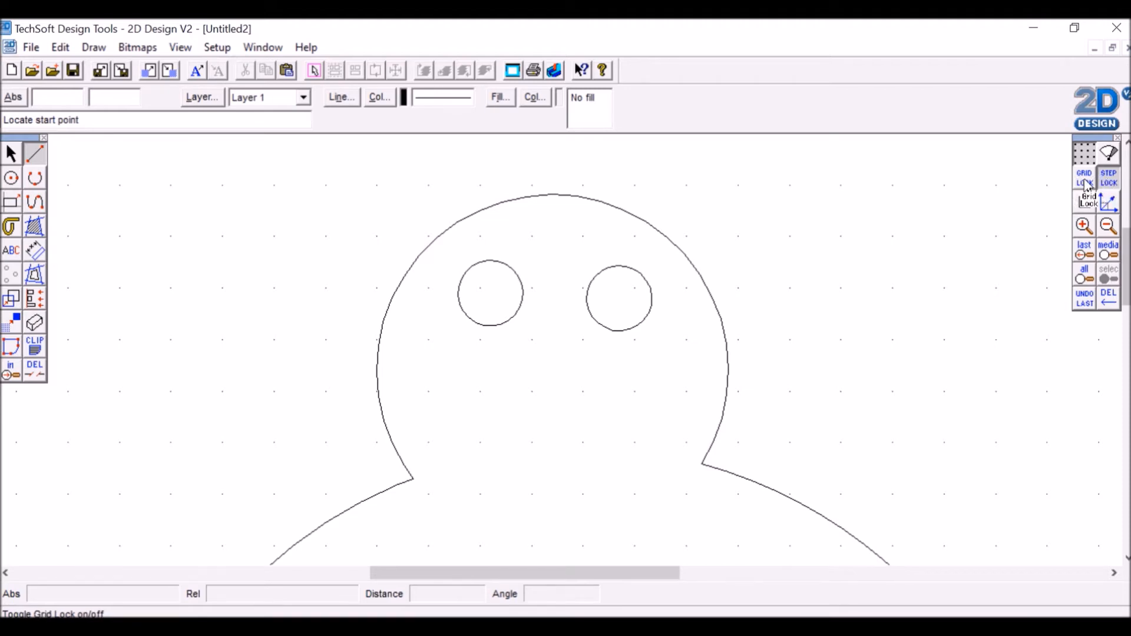
{"action": "left_click", "coordinate": [538, 365]}
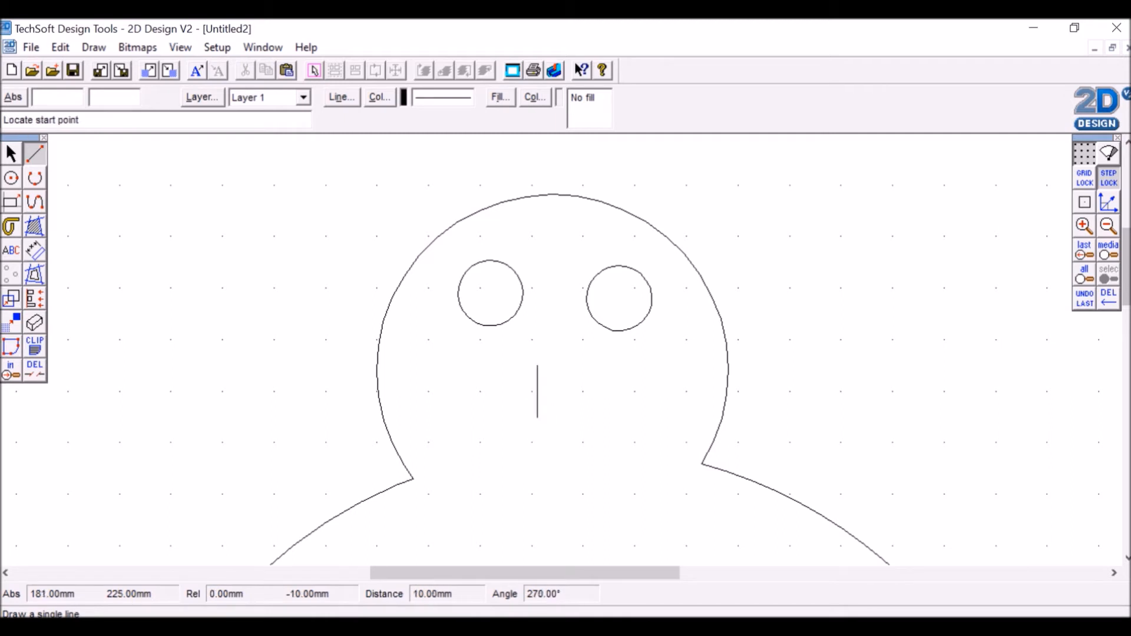
{"action": "left_click", "coordinate": [538, 417]}
{"action": "left_click", "coordinate": [609, 382]}
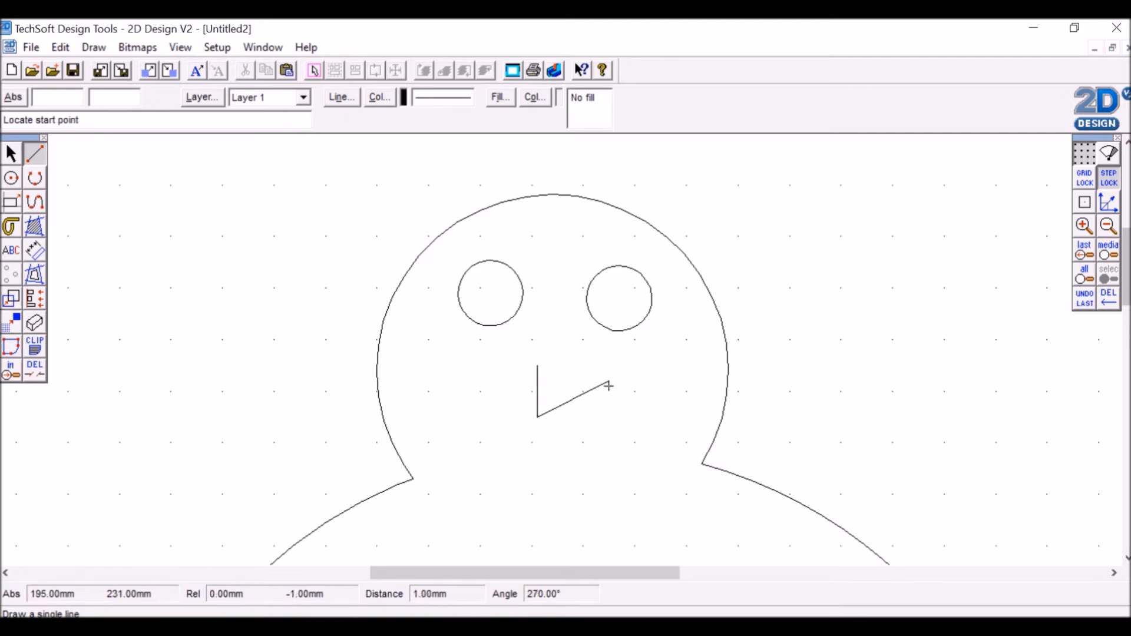
{"action": "left_click", "coordinate": [609, 382]}
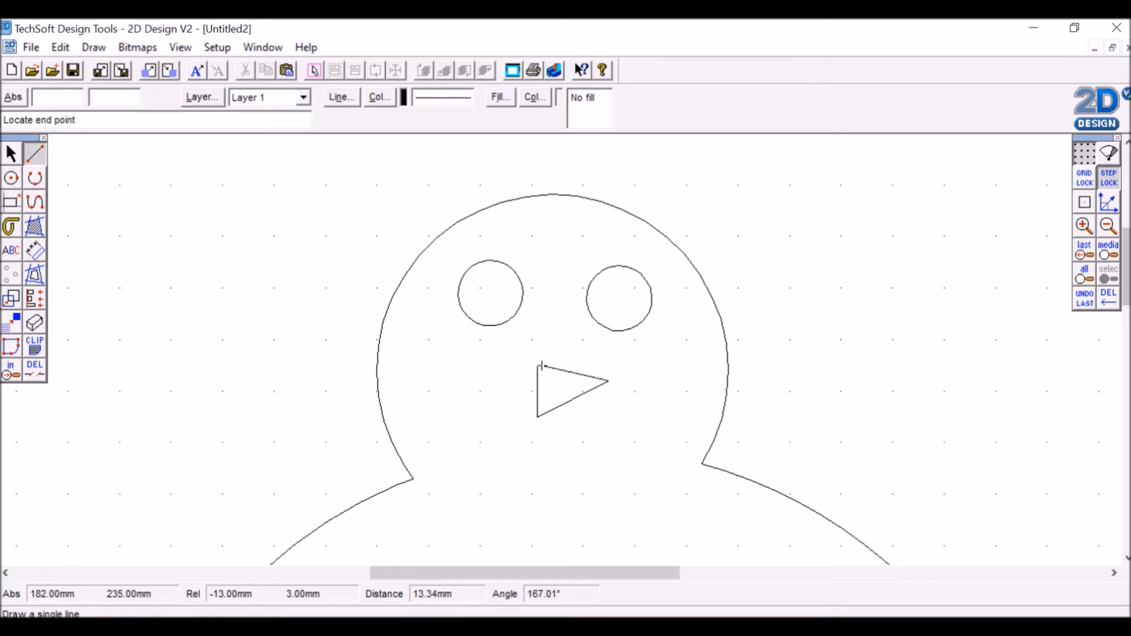
{"action": "left_click", "coordinate": [537, 365]}
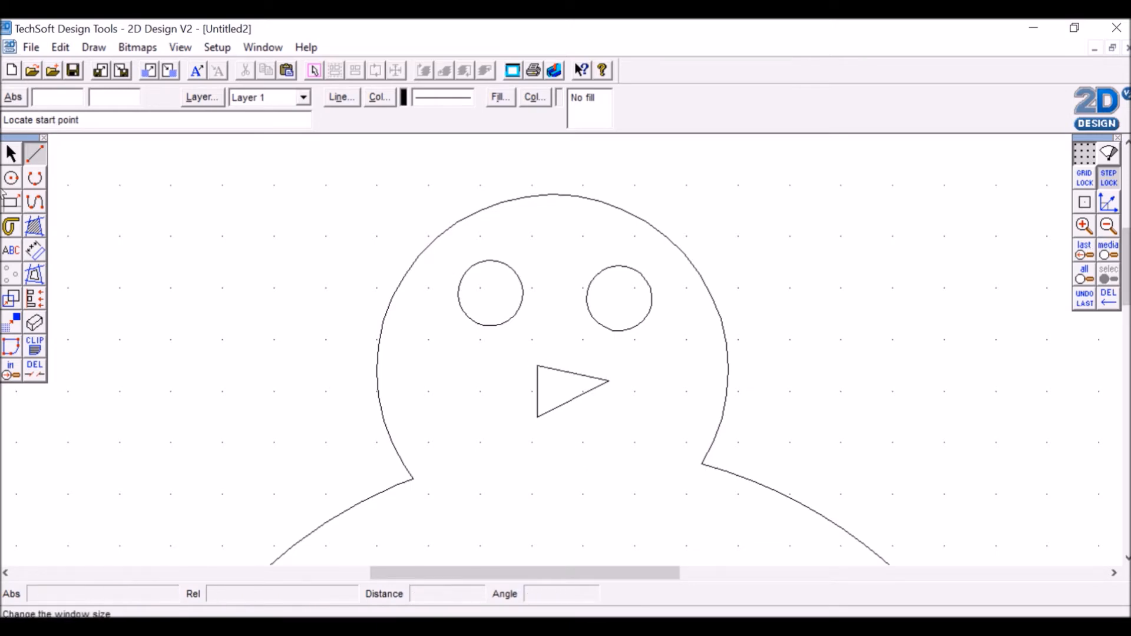
Delete the three single lines that form the nose.
{"action": "left_click", "coordinate": [34, 370]}
{"action": "left_click", "coordinate": [560, 406]}
{"action": "left_click", "coordinate": [538, 388]}
{"action": "left_click", "coordinate": [573, 374]}
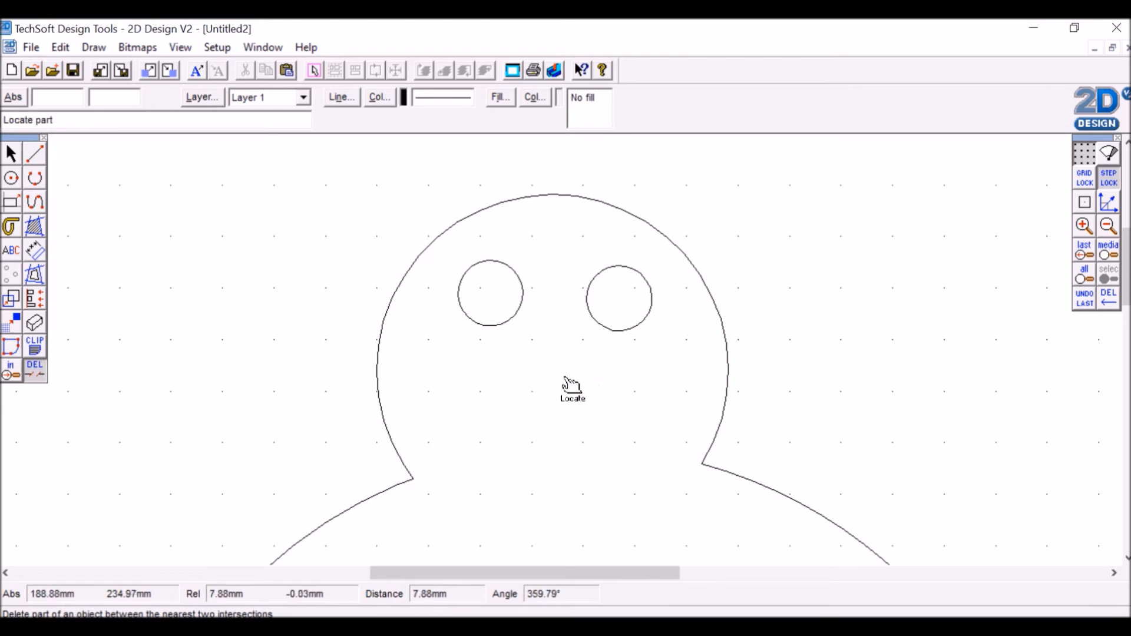
Draw the nose with the Triangle tool below the eyes, about 9 mm tall at its left side and 20 mm long, pointing right.
{"action": "left_click", "coordinate": [11, 206]}
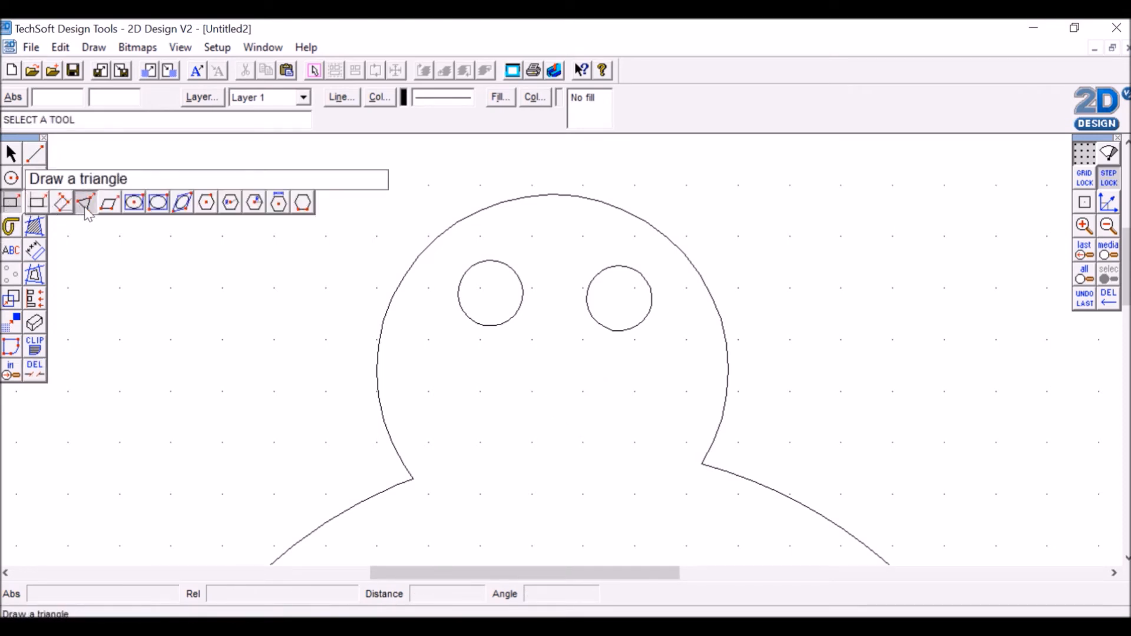
{"action": "left_click", "coordinate": [86, 204]}
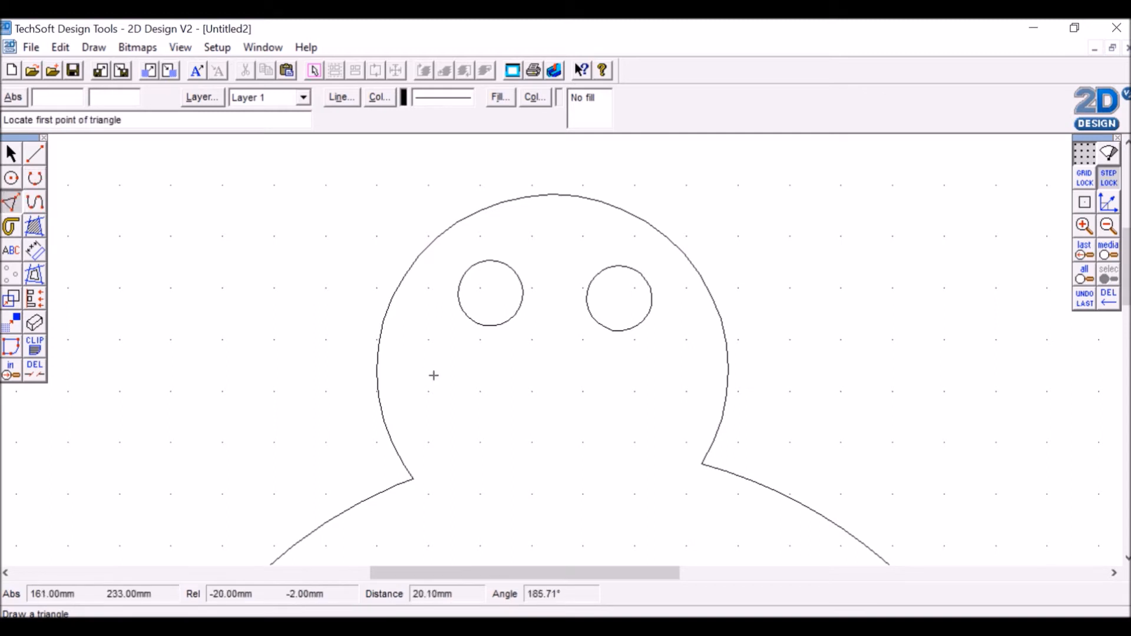
{"action": "left_click", "coordinate": [535, 372]}
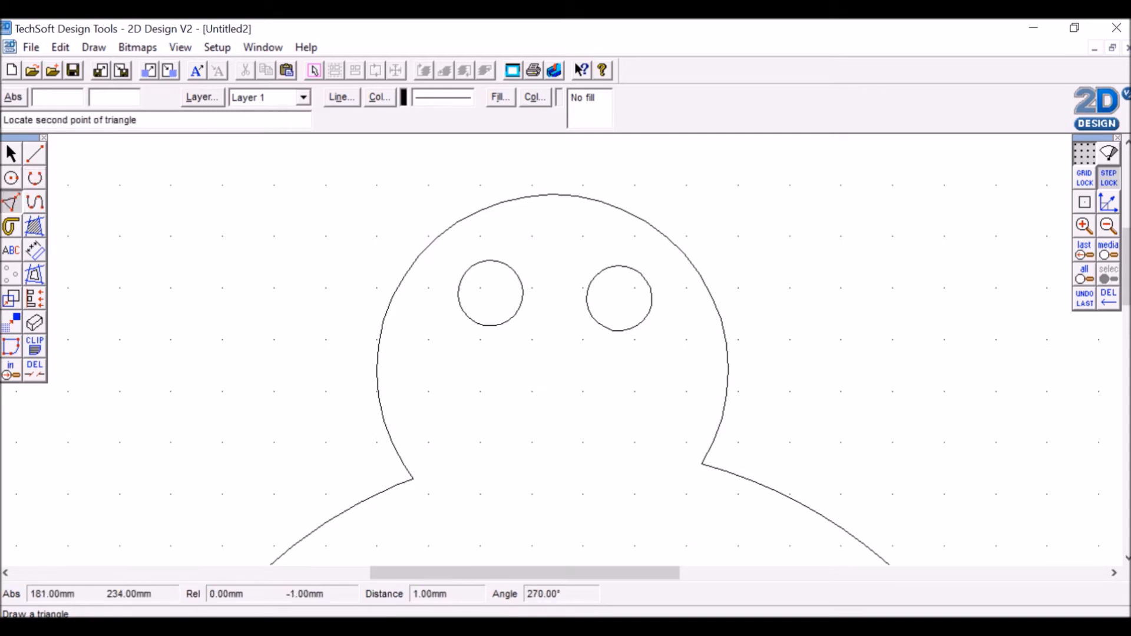
{"action": "left_click", "coordinate": [538, 417]}
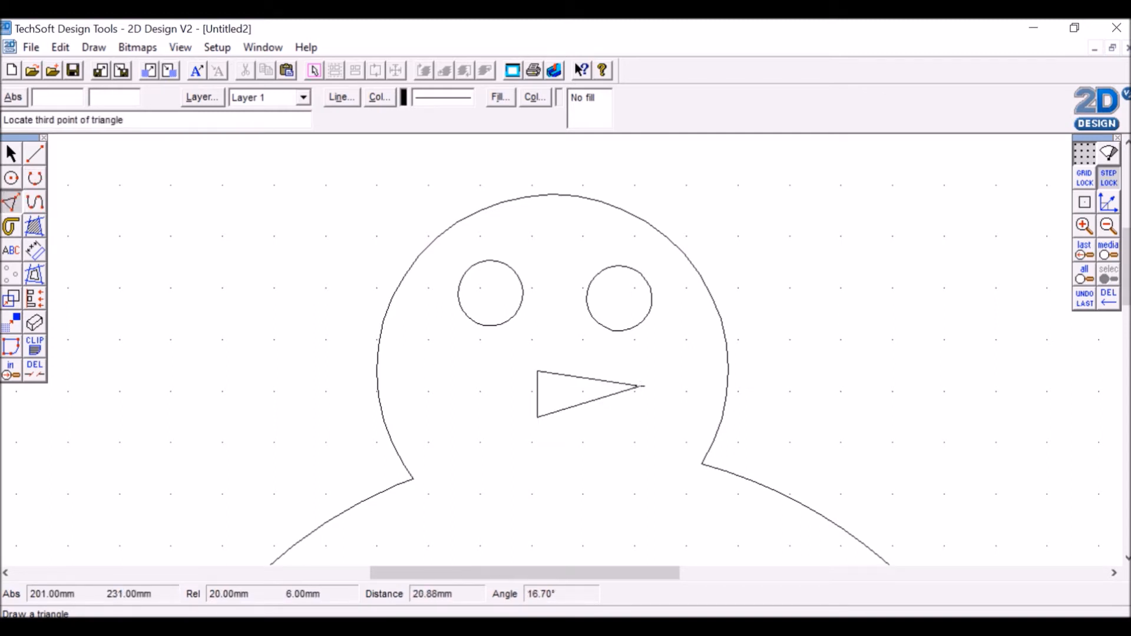
{"action": "left_click", "coordinate": [641, 387]}
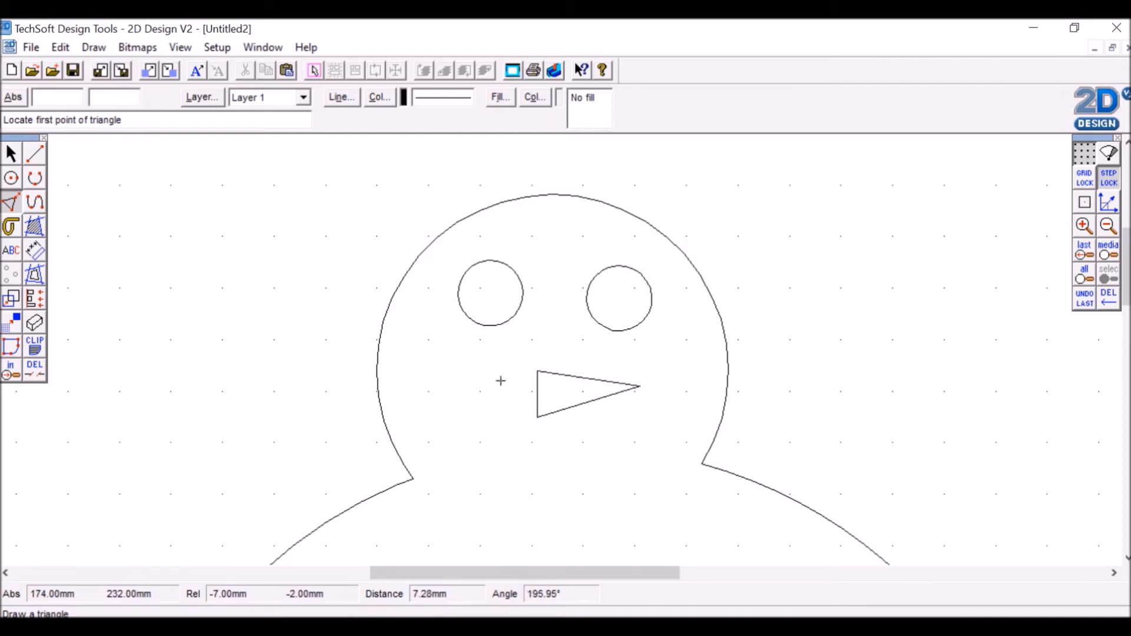
Draw a mouth below the nose from two crossing three-point arcs, about 36 mm and 30 mm wide, with the narrower one deeper.
{"action": "scroll", "coordinate": [500, 378], "scroll_direction": "down", "scroll_amount": 3}
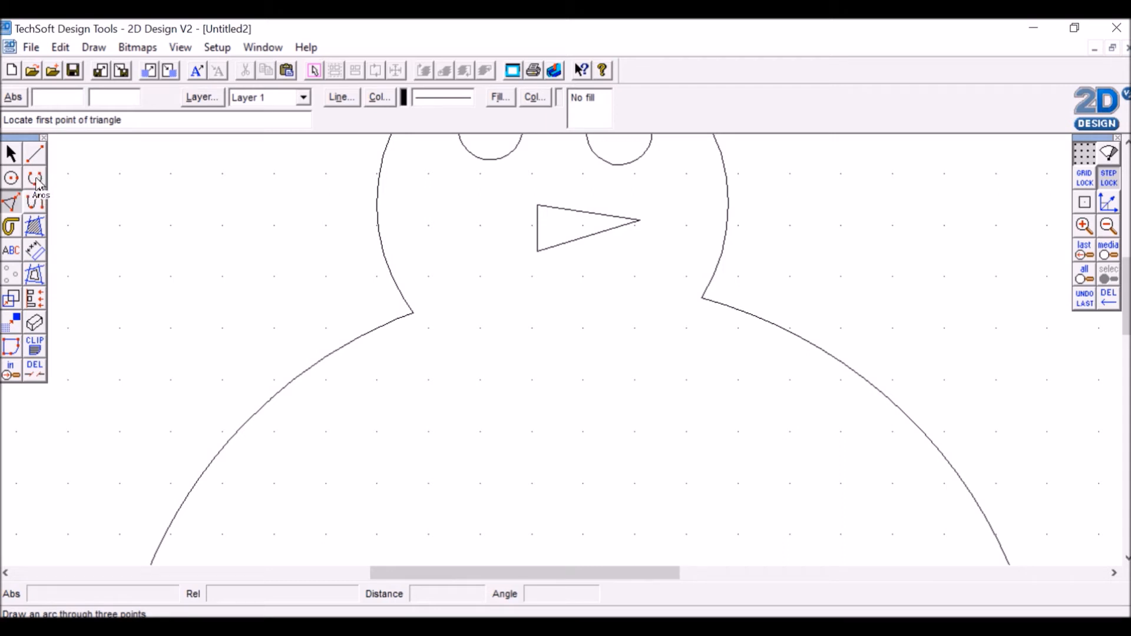
{"action": "left_click", "coordinate": [35, 181]}
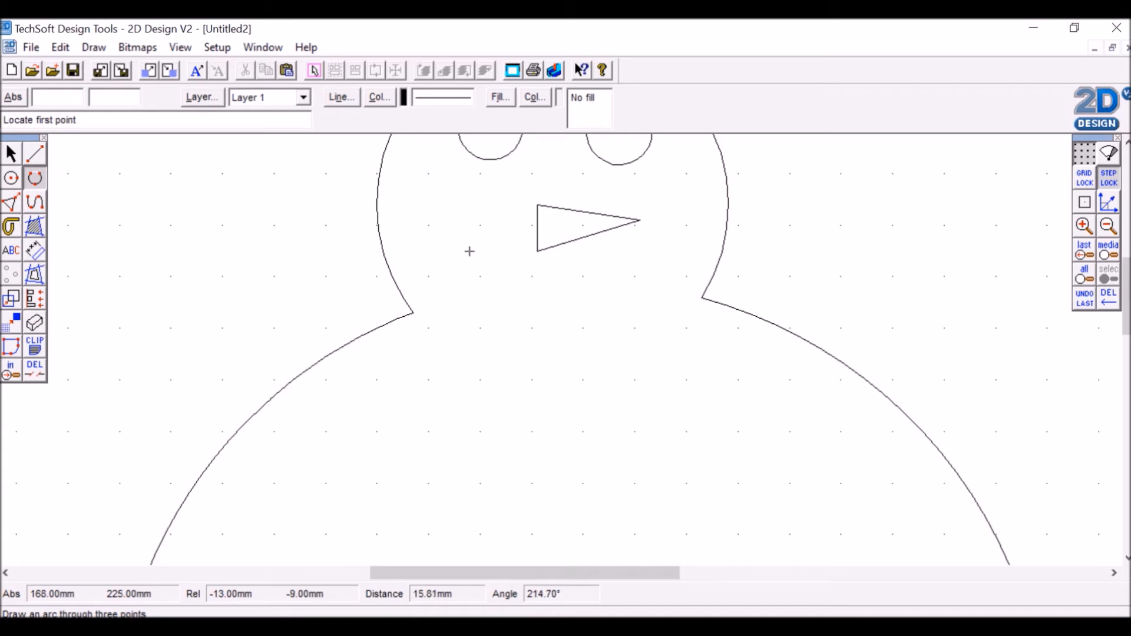
{"action": "left_click", "coordinate": [465, 235]}
{"action": "left_click", "coordinate": [559, 297]}
{"action": "left_click", "coordinate": [650, 236]}
{"action": "left_click", "coordinate": [479, 235]}
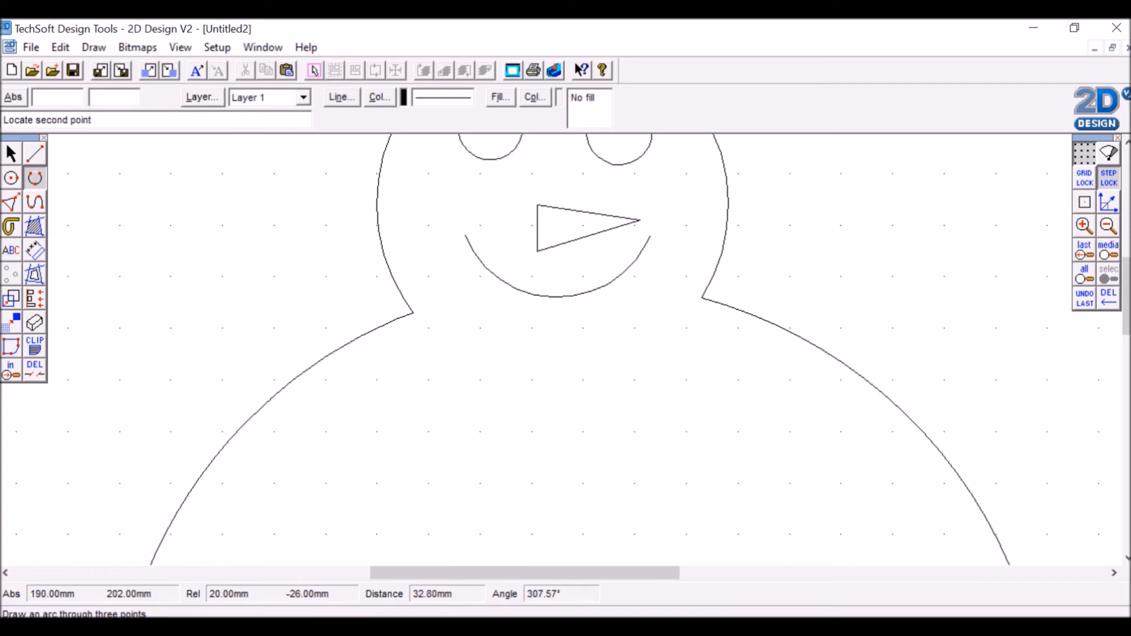
{"action": "left_click", "coordinate": [586, 359]}
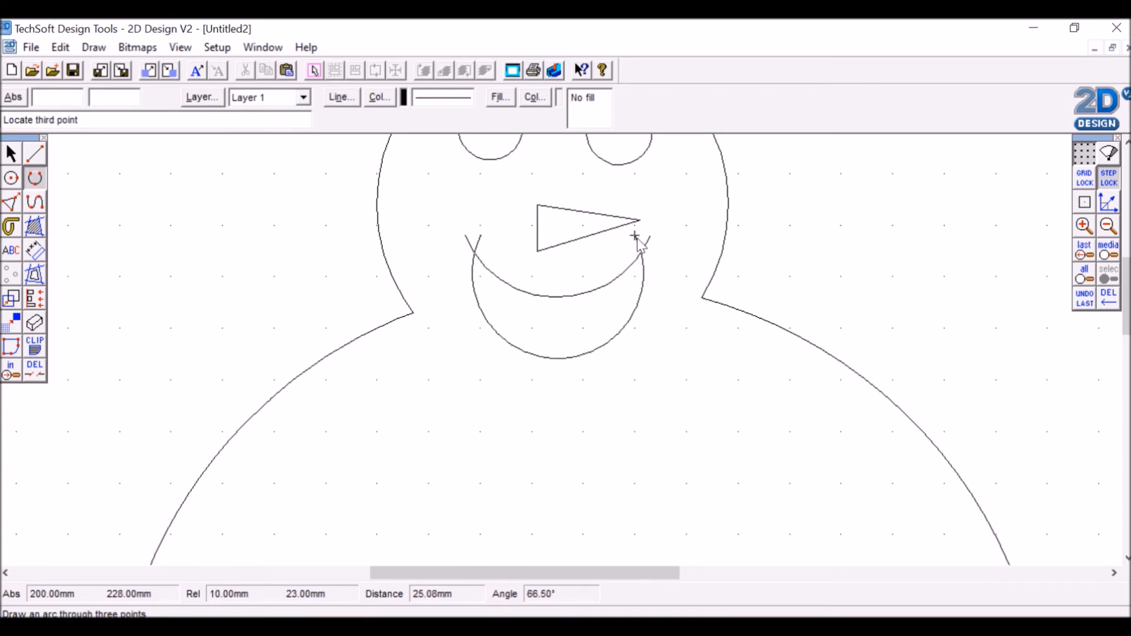
{"action": "left_click", "coordinate": [636, 240]}
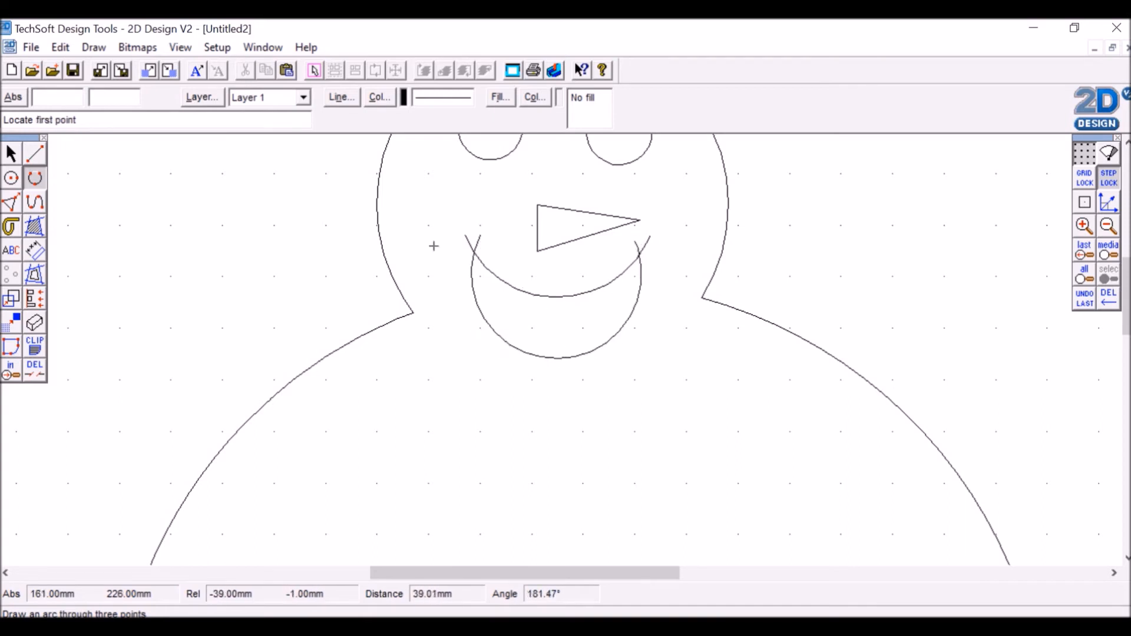
Flatten the lower mouth arc from below to a height of about 19 mm.
{"action": "left_click", "coordinate": [35, 371]}
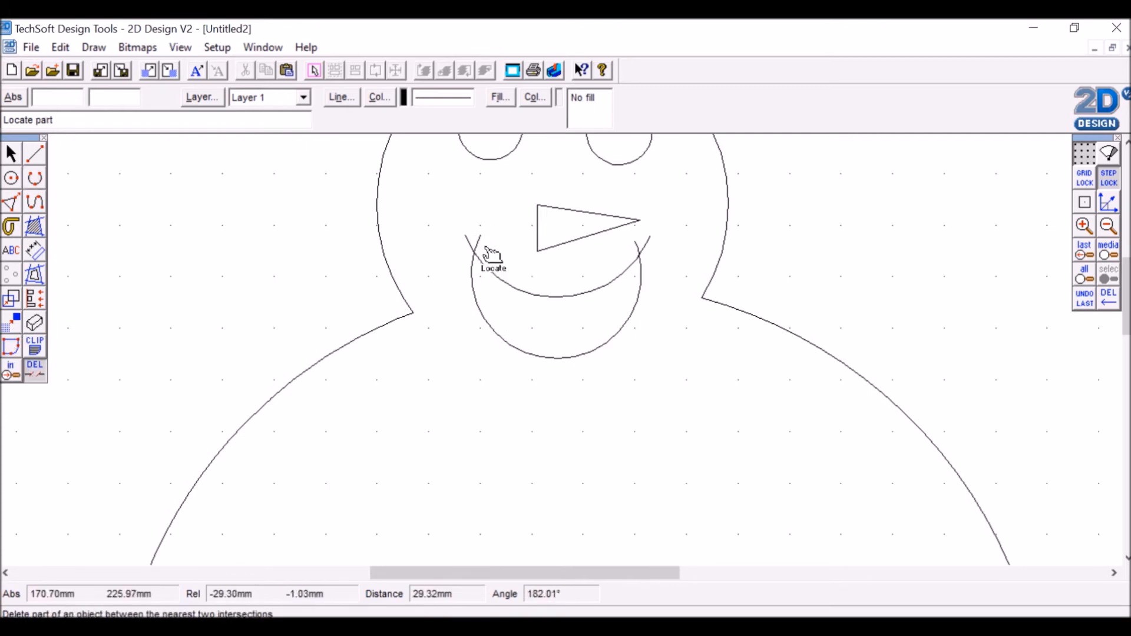
{"action": "left_click", "coordinate": [18, 157]}
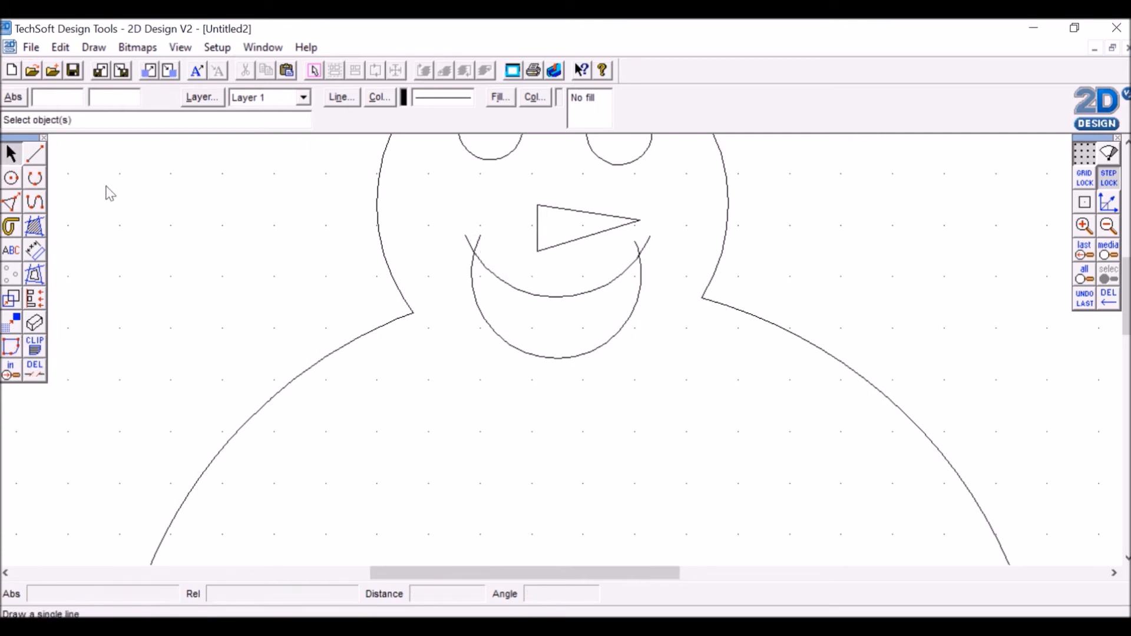
{"action": "left_click", "coordinate": [556, 357]}
{"action": "left_click_drag", "start_coordinate": [556, 365], "coordinate": [560, 335]}
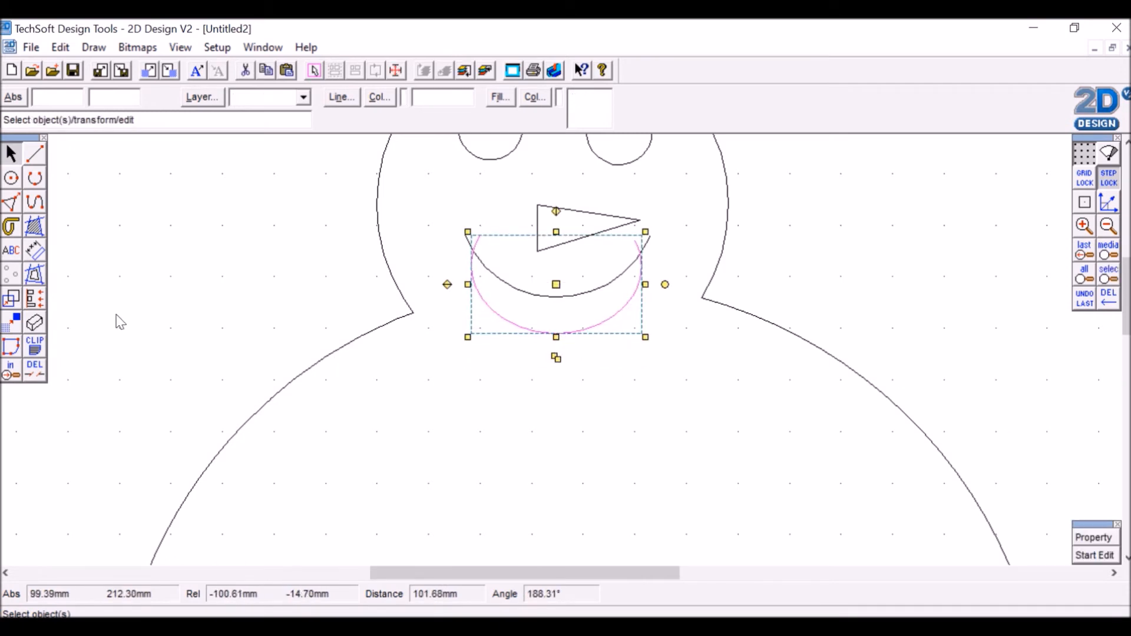
Delete the four arc ends beyond the two mouth corners to leave a closed crescent.
{"action": "left_click", "coordinate": [35, 370]}
{"action": "left_click", "coordinate": [484, 240]}
{"action": "left_click", "coordinate": [461, 243]}
{"action": "left_click", "coordinate": [652, 247]}
{"action": "left_click", "coordinate": [641, 244]}
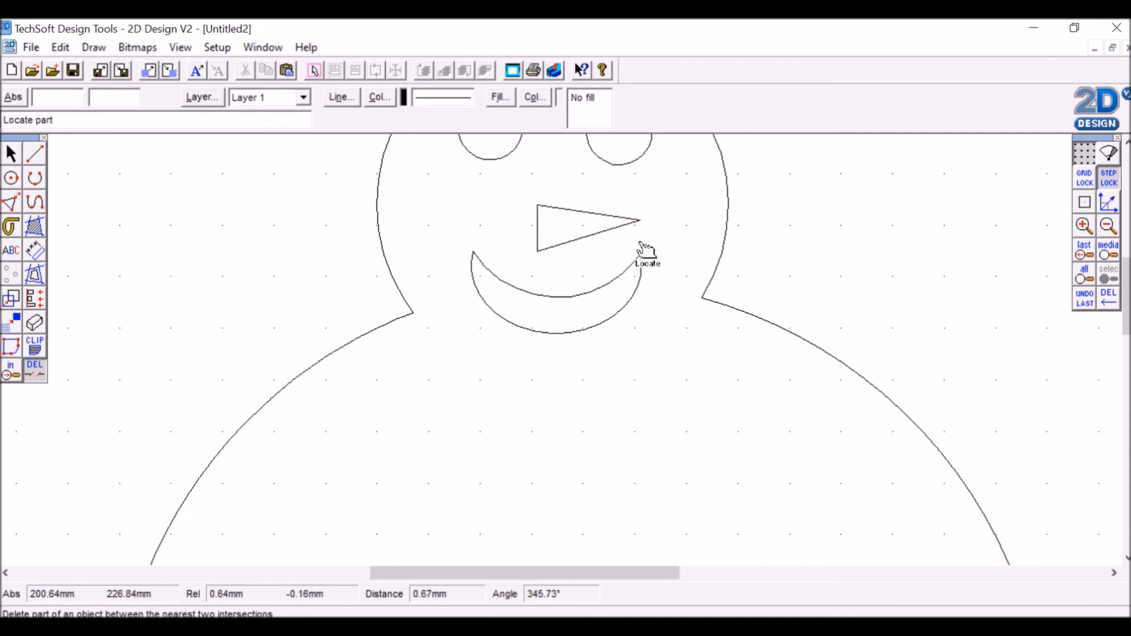
Draw four single lines crossing the mouth crescent as tooth divisions.
{"action": "left_click", "coordinate": [38, 158]}
{"action": "left_click", "coordinate": [470, 344]}
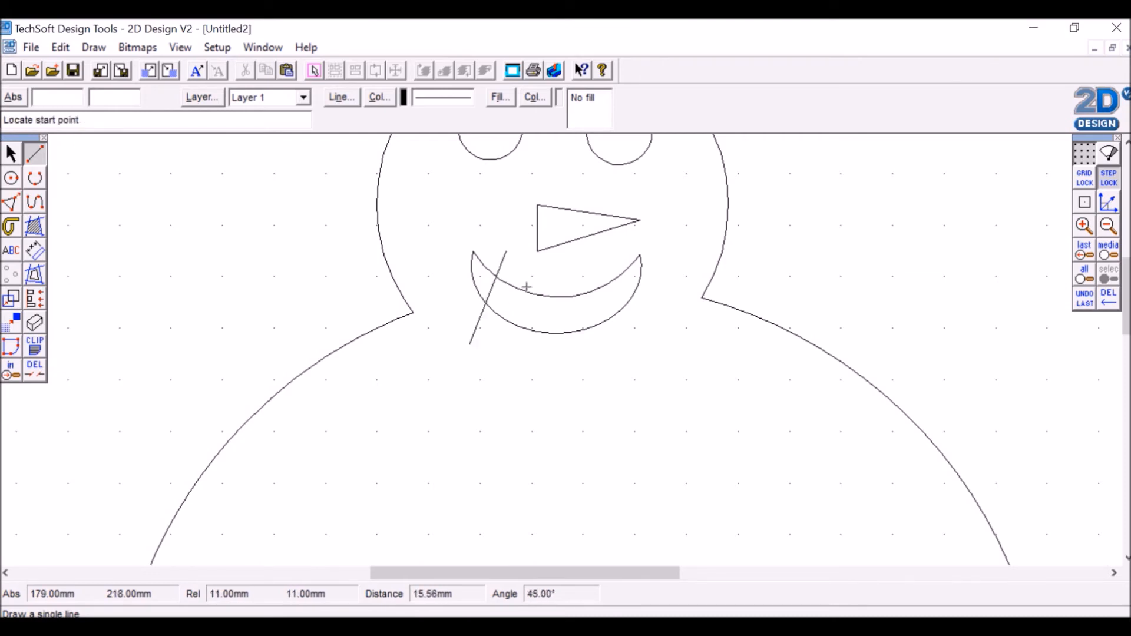
{"action": "left_click", "coordinate": [522, 380]}
{"action": "left_click", "coordinate": [604, 380]}
{"action": "left_click", "coordinate": [651, 349]}
Delete the parts of the four tooth lines that stick out above and below the mouth.
{"action": "left_click", "coordinate": [35, 371]}
{"action": "left_click", "coordinate": [476, 330]}
{"action": "left_click", "coordinate": [524, 363]}
{"action": "left_click", "coordinate": [598, 356]}
{"action": "left_click", "coordinate": [642, 333]}
{"action": "left_click", "coordinate": [604, 268]}
{"action": "left_click", "coordinate": [581, 279]}
{"action": "left_click", "coordinate": [535, 282]}
{"action": "left_click", "coordinate": [508, 262]}
Draw a single-line arm about 70 mm long from inside the body's left edge, rising outward to the left.
{"action": "left_click", "coordinate": [1105, 231]}
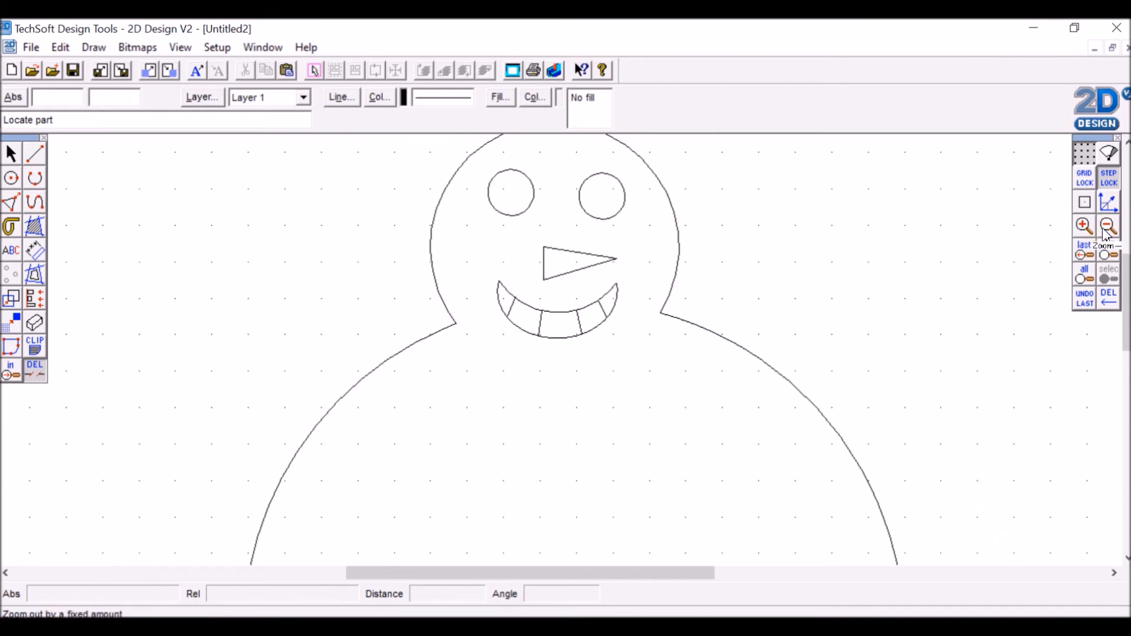
{"action": "left_click", "coordinate": [1106, 231]}
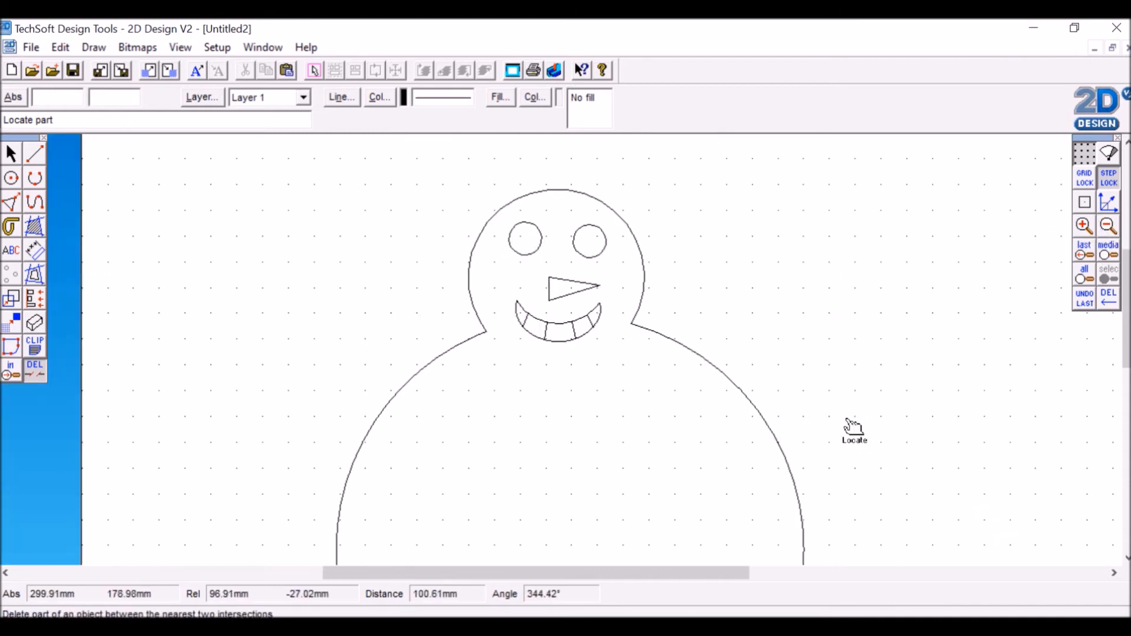
{"action": "scroll", "coordinate": [785, 429], "scroll_direction": "down", "scroll_amount": 3}
{"action": "scroll", "coordinate": [803, 462], "scroll_direction": "up", "scroll_amount": 3}
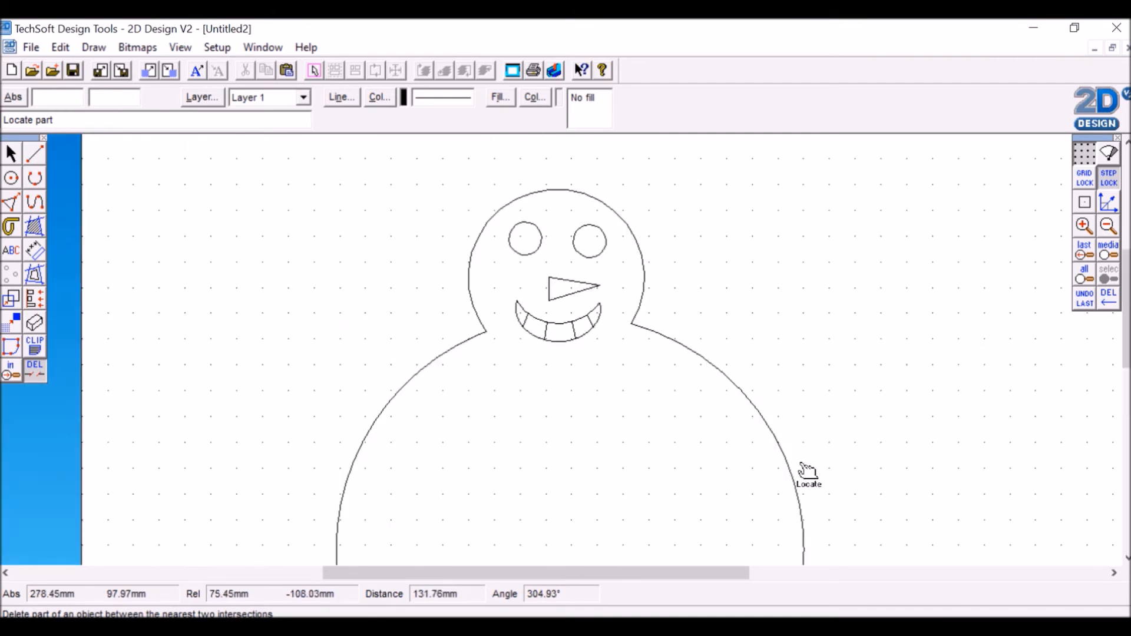
{"action": "left_click", "coordinate": [33, 158]}
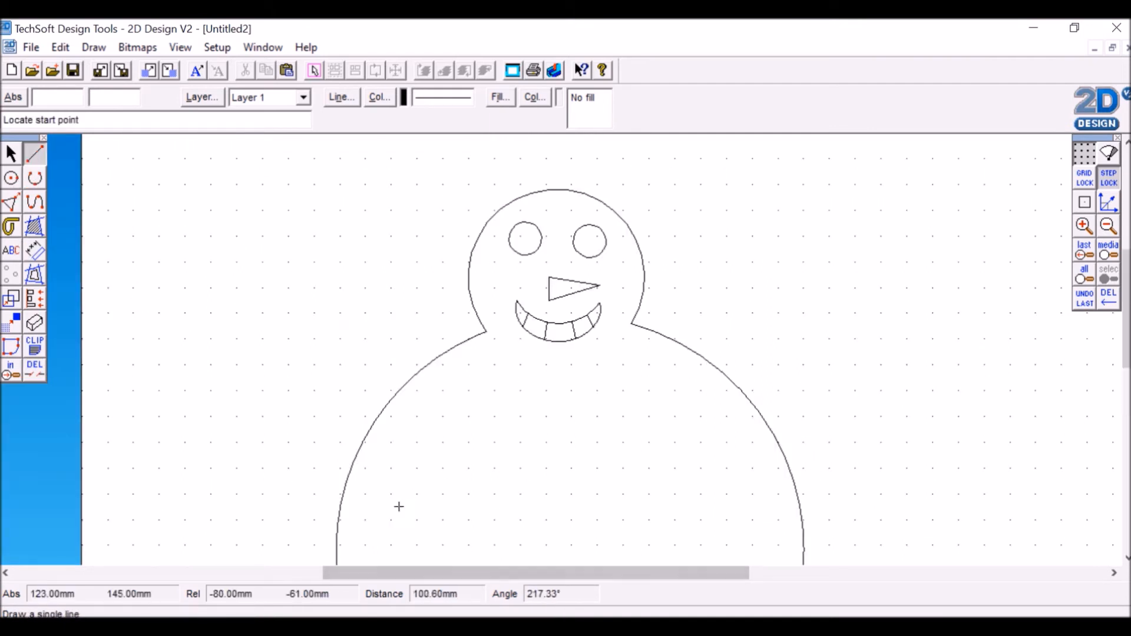
{"action": "left_click", "coordinate": [379, 507]}
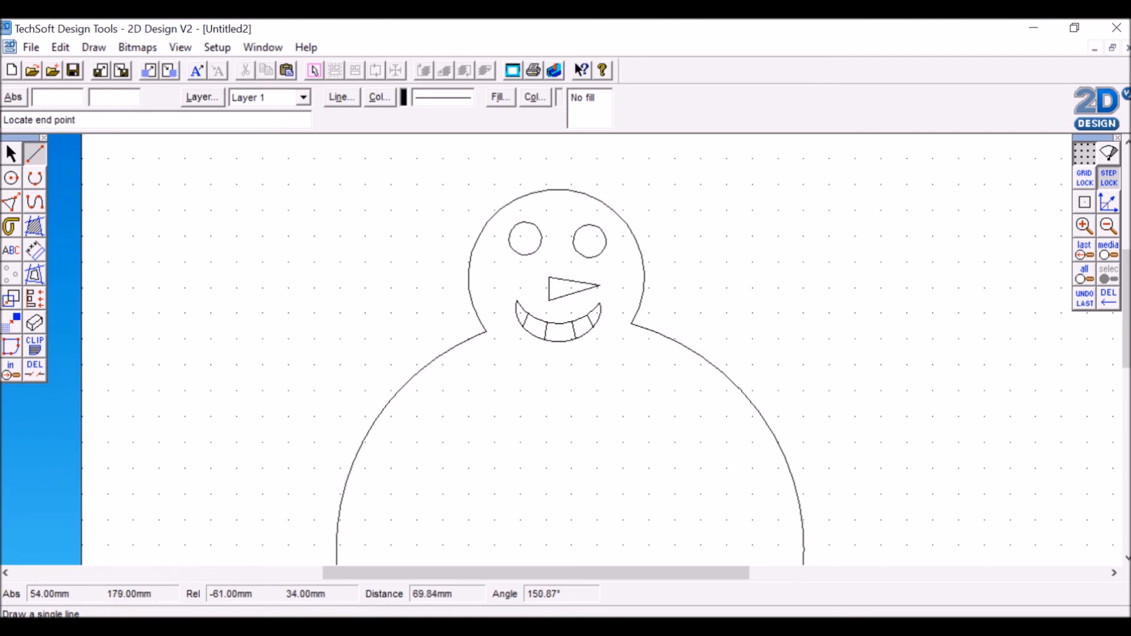
{"action": "left_click", "coordinate": [238, 393]}
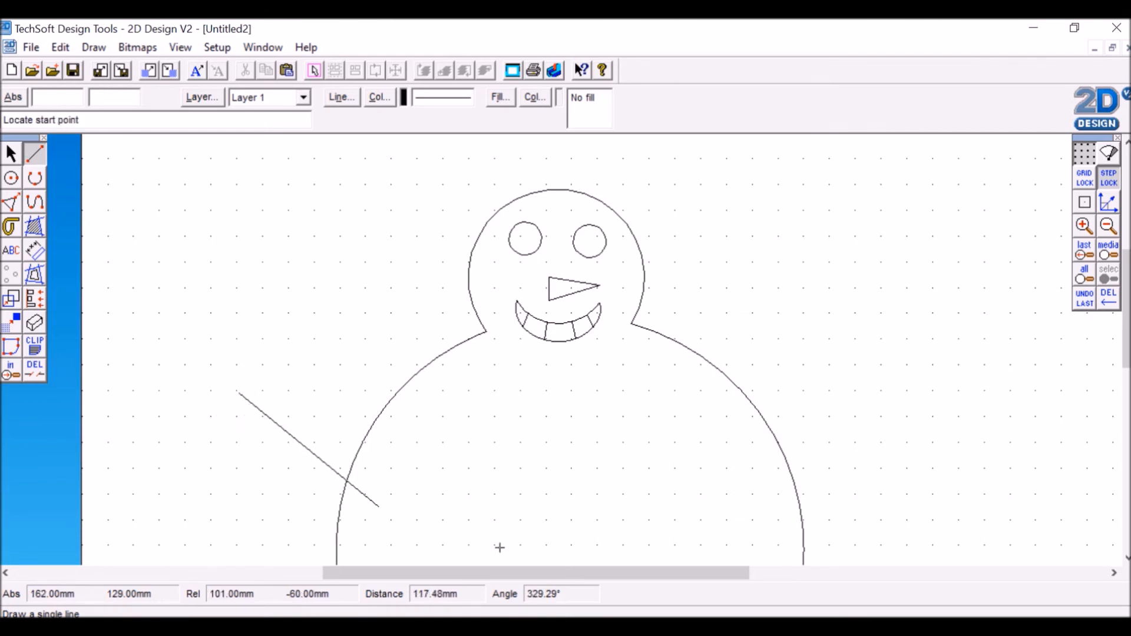
{"action": "left_click", "coordinate": [757, 516]}
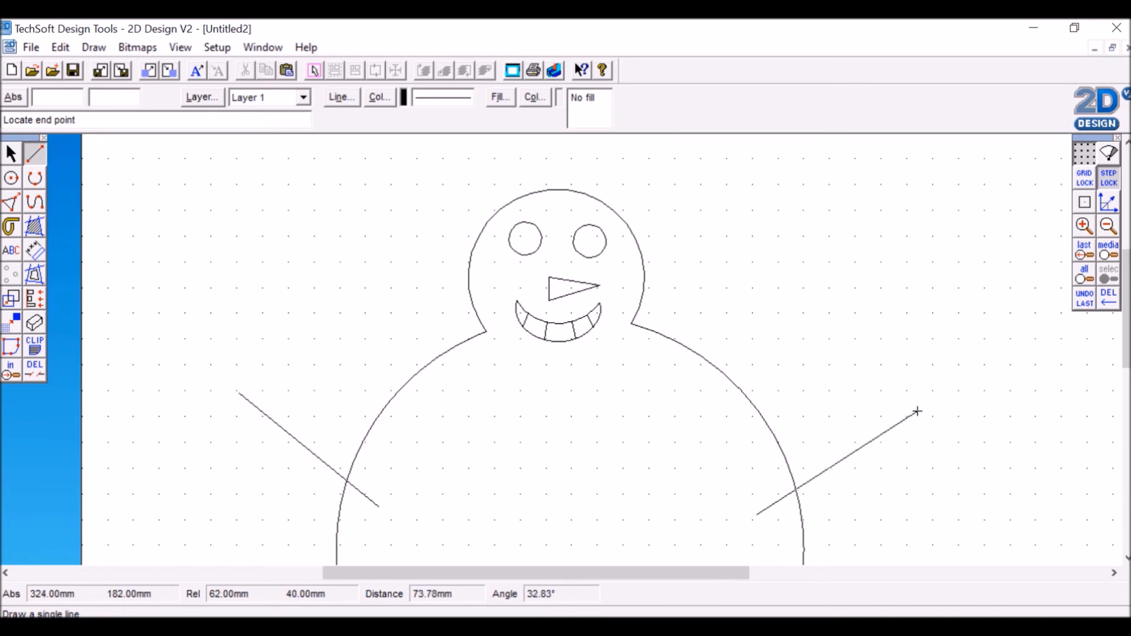
{"action": "left_click", "coordinate": [1085, 299]}
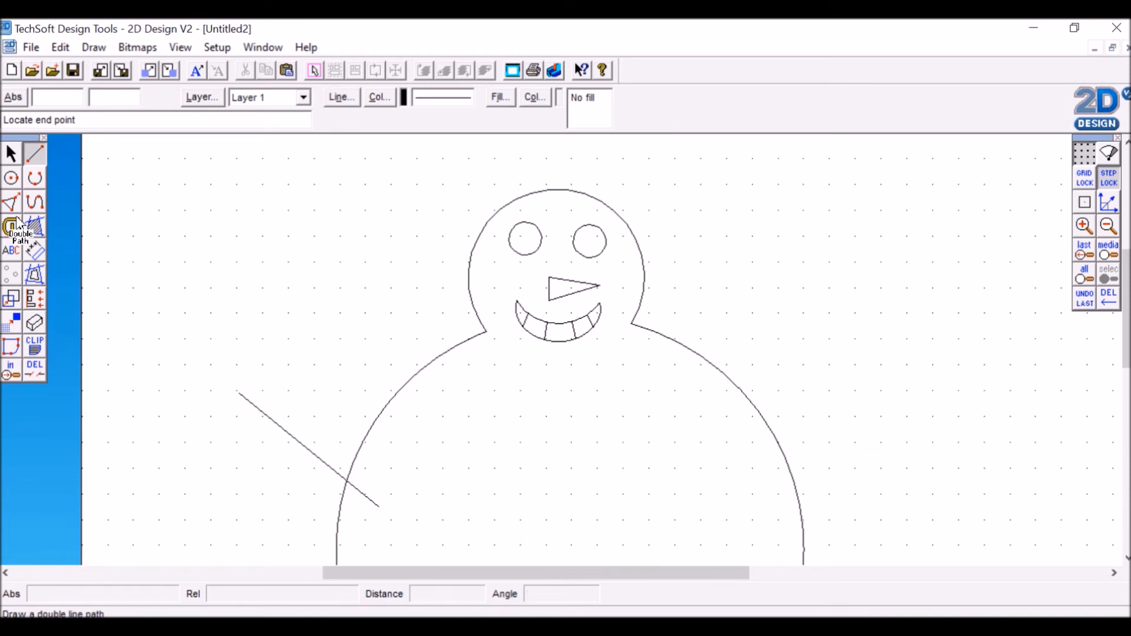
{"action": "left_click", "coordinate": [11, 155]}
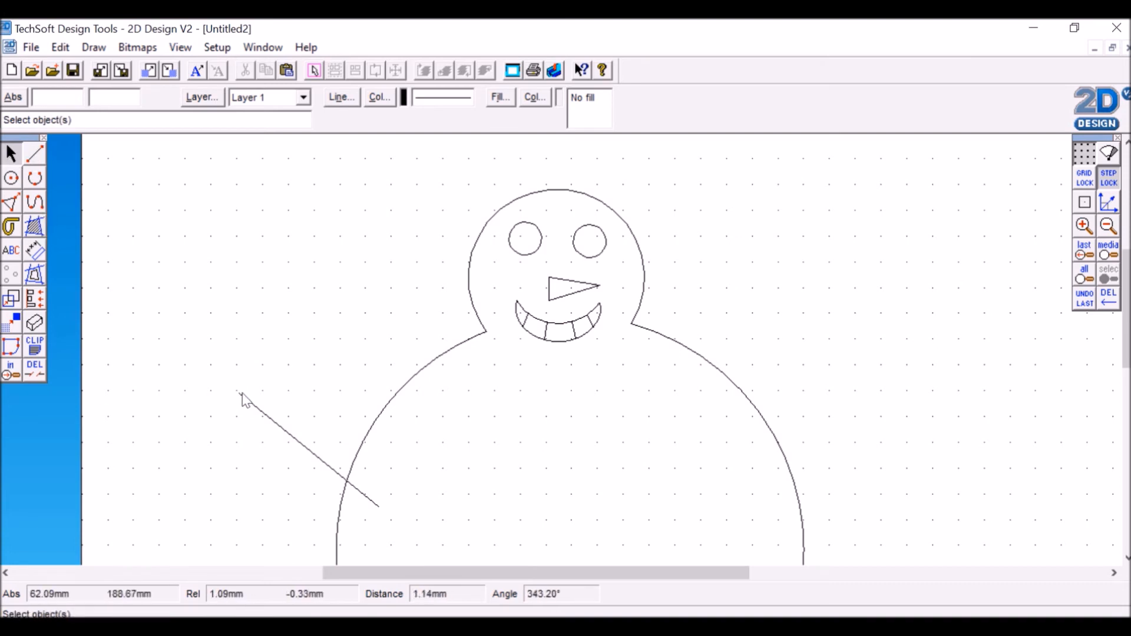
Draw three short single lines as fingers fanning out from the outer end of the snowman's left-hand arm.
{"action": "left_click", "coordinate": [10, 370]}
{"action": "left_click_drag", "start_coordinate": [166, 336], "coordinate": [327, 489]}
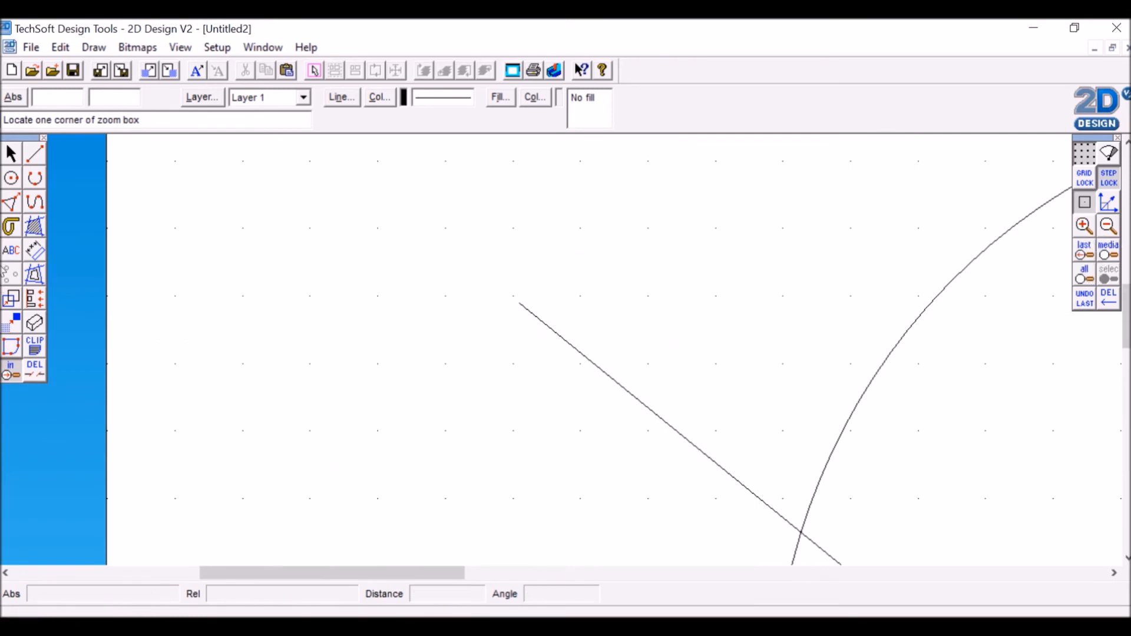
{"action": "left_click", "coordinate": [35, 159]}
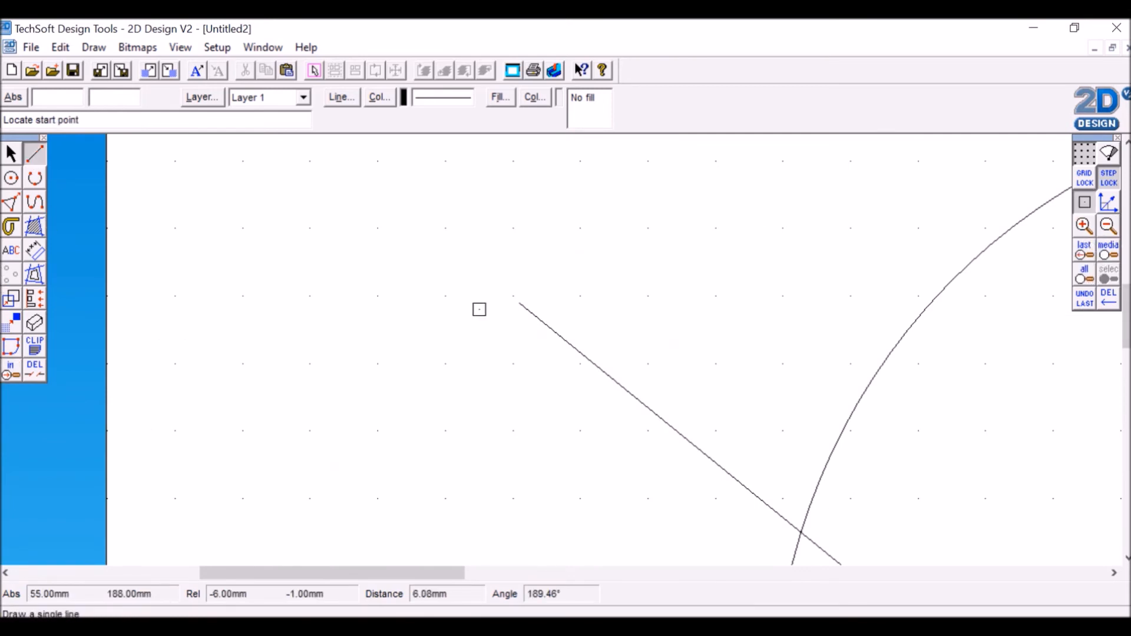
{"action": "left_click", "coordinate": [519, 302]}
{"action": "left_click", "coordinate": [527, 194]}
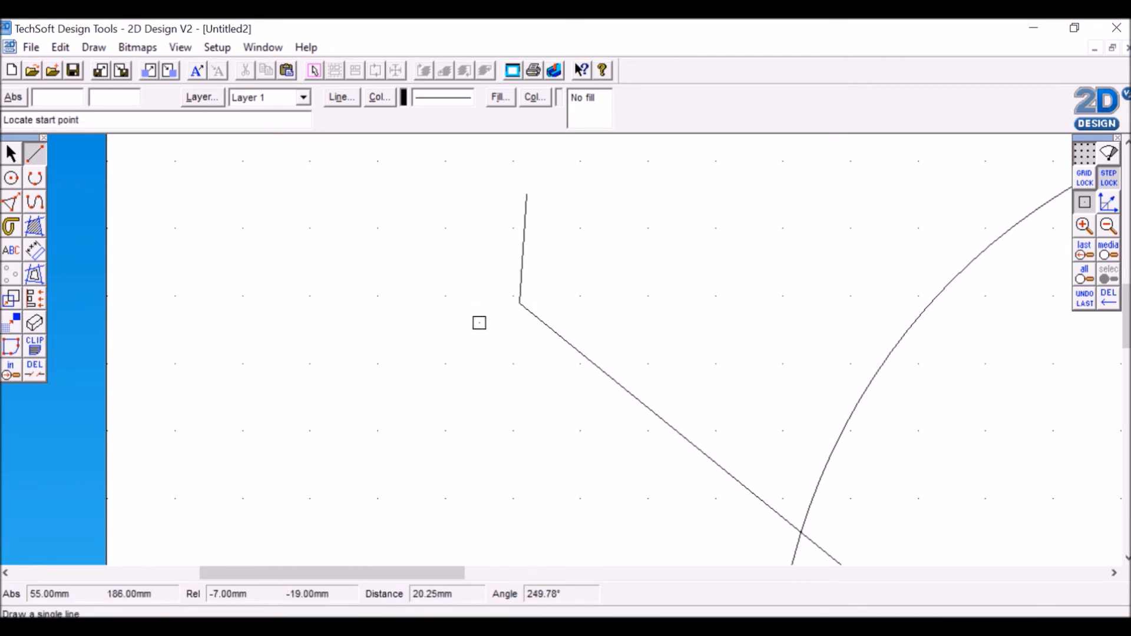
{"action": "left_click", "coordinate": [519, 302]}
{"action": "left_click", "coordinate": [433, 222]}
{"action": "left_click", "coordinate": [519, 303]}
{"action": "left_click", "coordinate": [413, 375]}
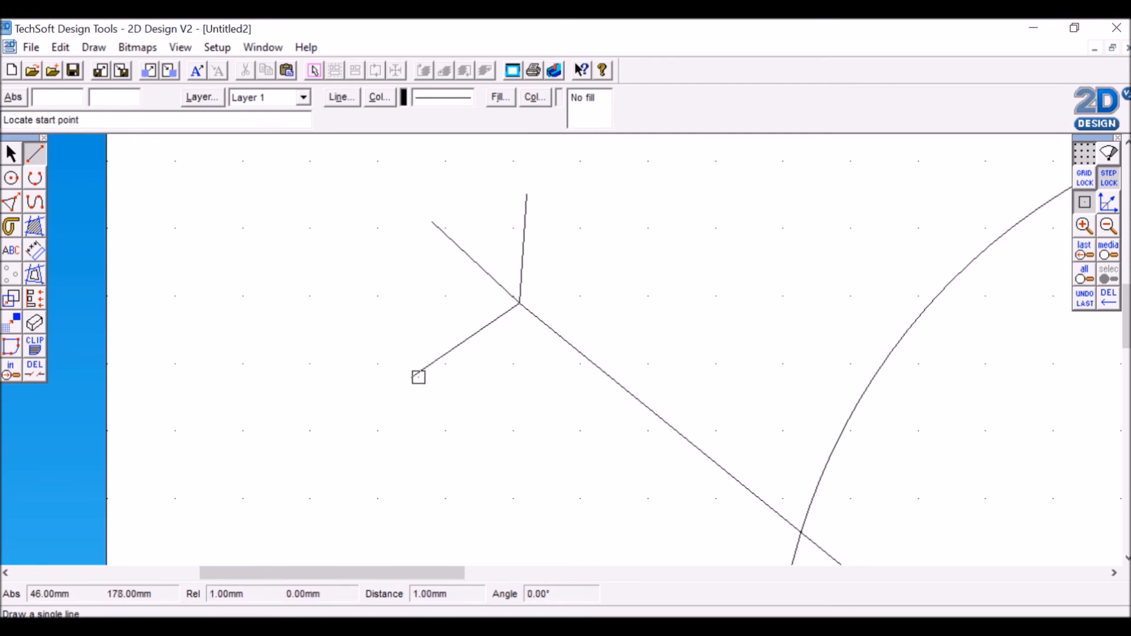
Duplicate the arm with its three fingers and move the copy across to the body's right edge.
{"action": "scroll", "coordinate": [419, 377], "scroll_direction": "up", "scroll_amount": 3}
{"action": "left_click", "coordinate": [1109, 231]}
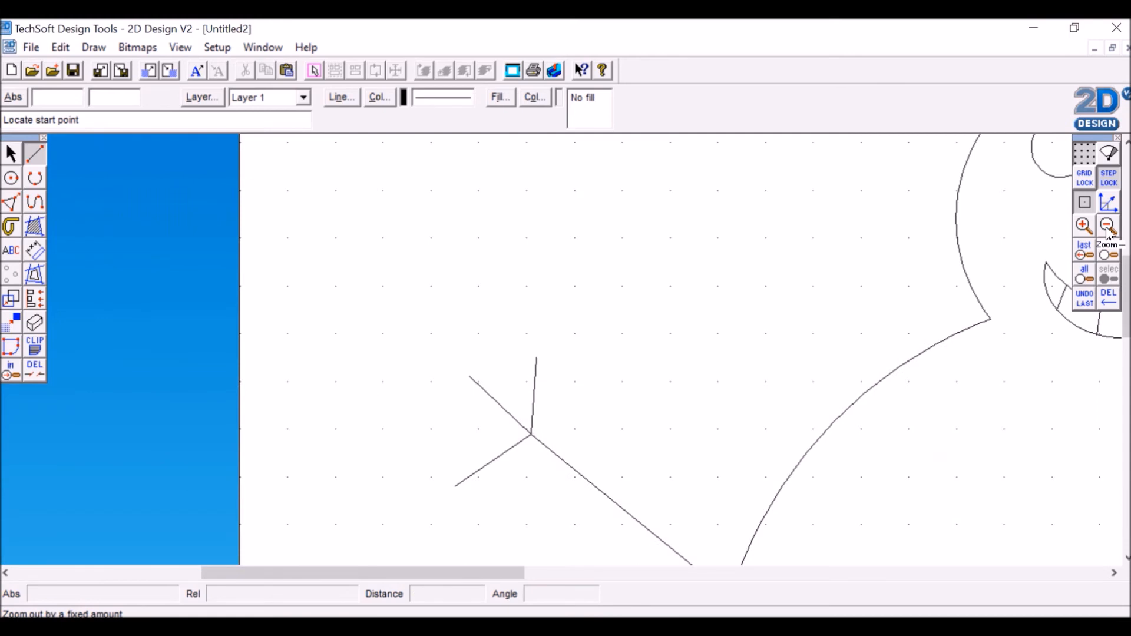
{"action": "left_click", "coordinate": [1109, 231]}
{"action": "left_click", "coordinate": [1109, 231]}
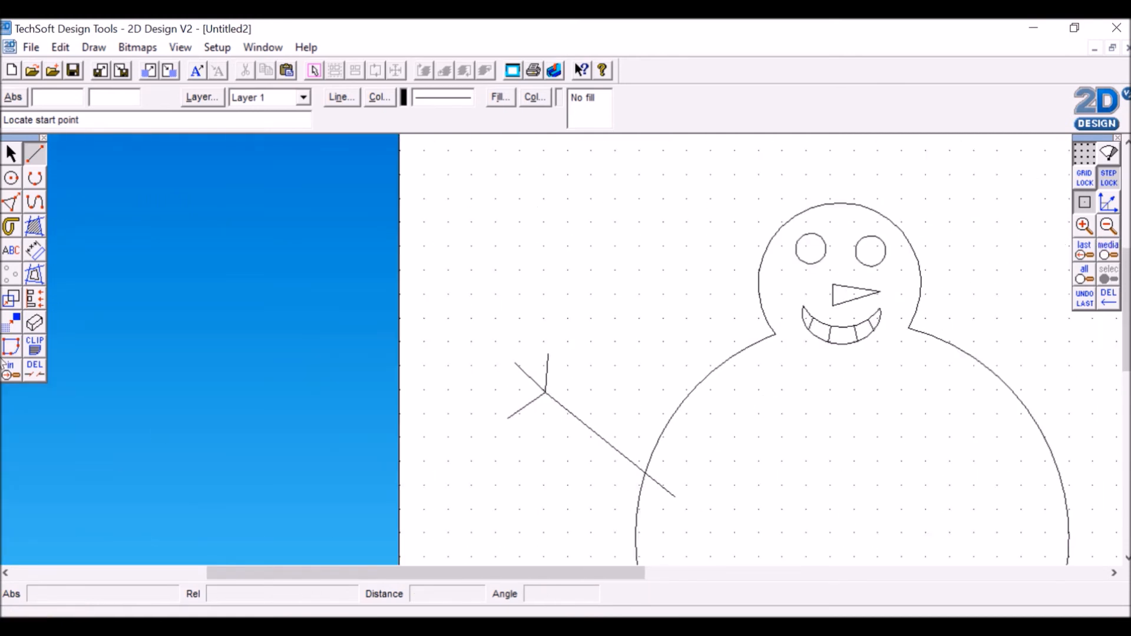
{"action": "left_click", "coordinate": [11, 154]}
{"action": "left_click_drag", "start_coordinate": [459, 318], "coordinate": [435, 368]}
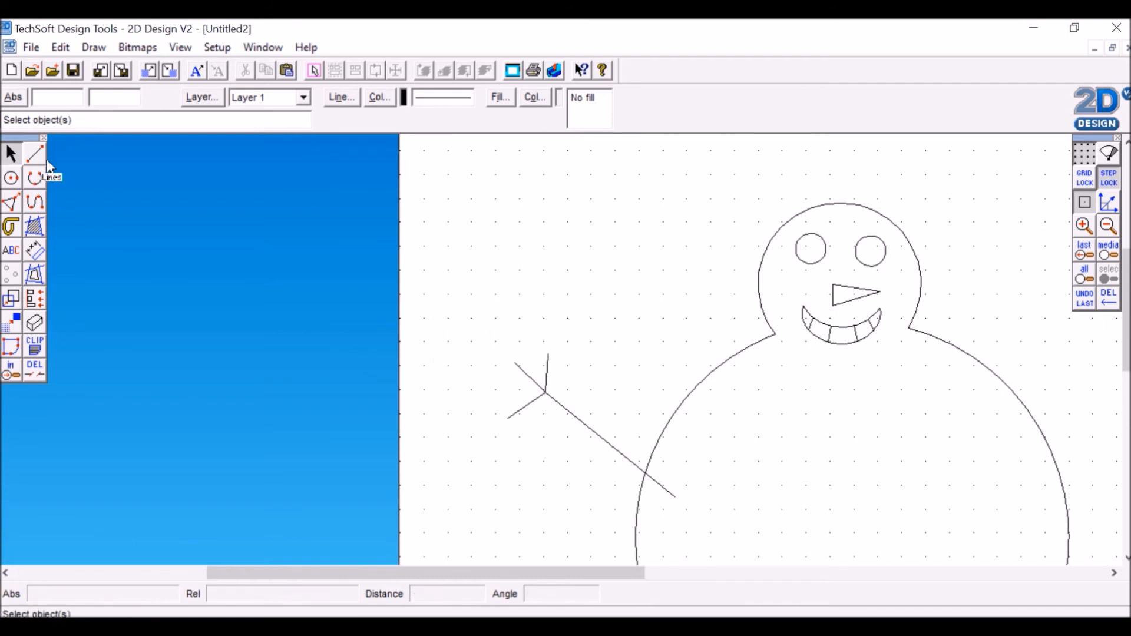
{"action": "left_click_drag", "start_coordinate": [476, 322], "coordinate": [744, 546]}
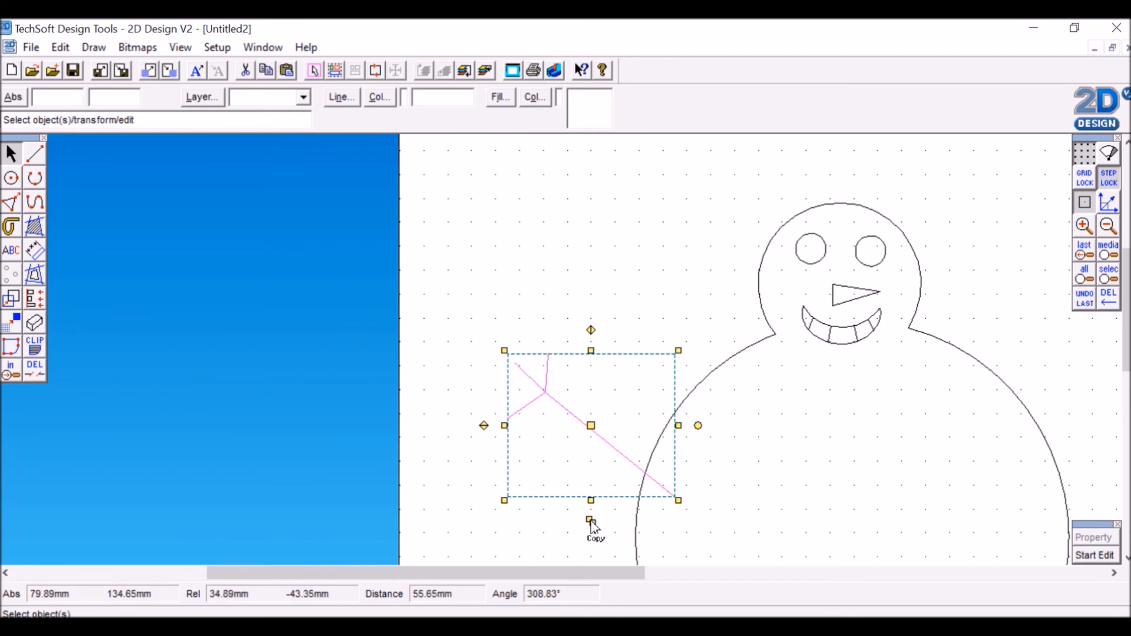
{"action": "left_click_drag", "start_coordinate": [590, 521], "coordinate": [596, 527]}
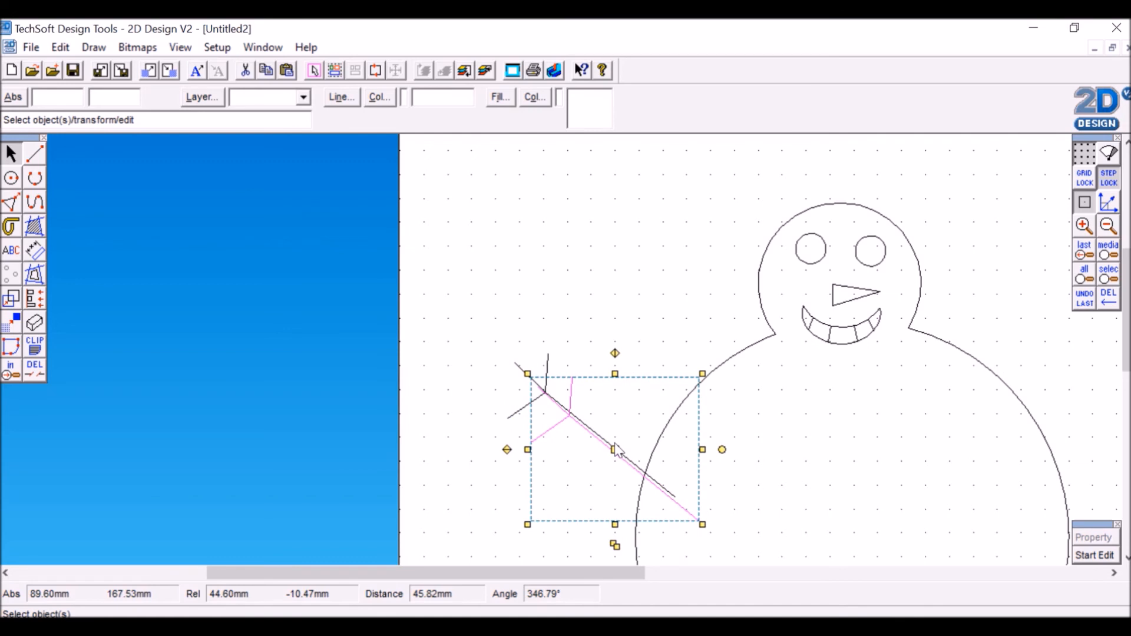
{"action": "left_click_drag", "start_coordinate": [613, 447], "coordinate": [1036, 458]}
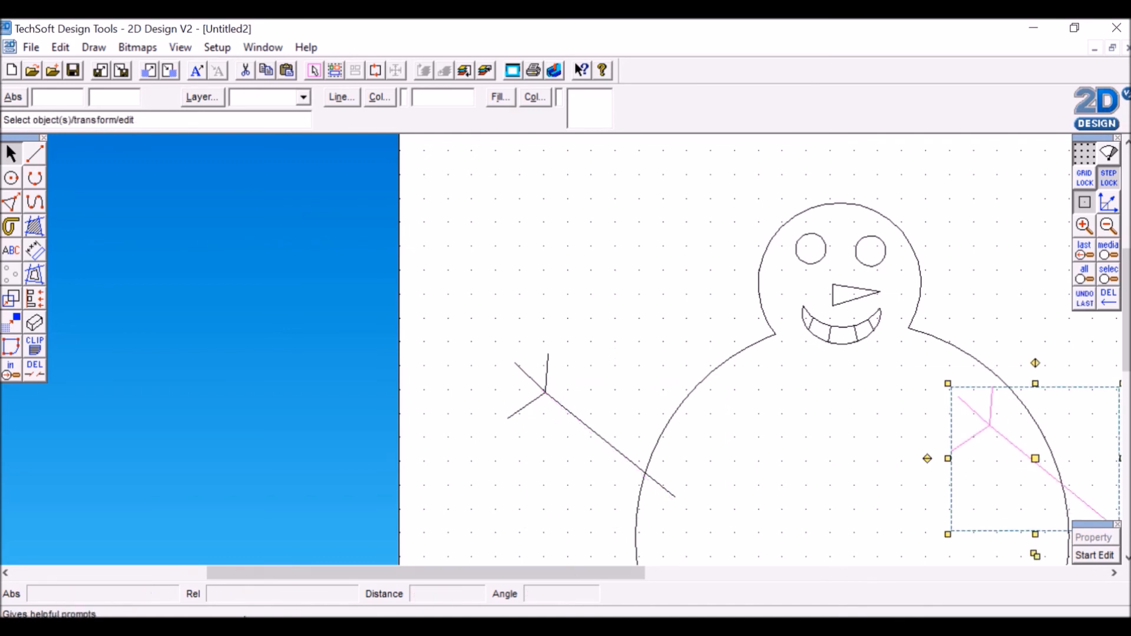
Mirror the copied arm horizontally and, with attach snapping off, place its inner end just inside the body's right edge.
{"action": "left_click_drag", "start_coordinate": [359, 566], "coordinate": [536, 573]}
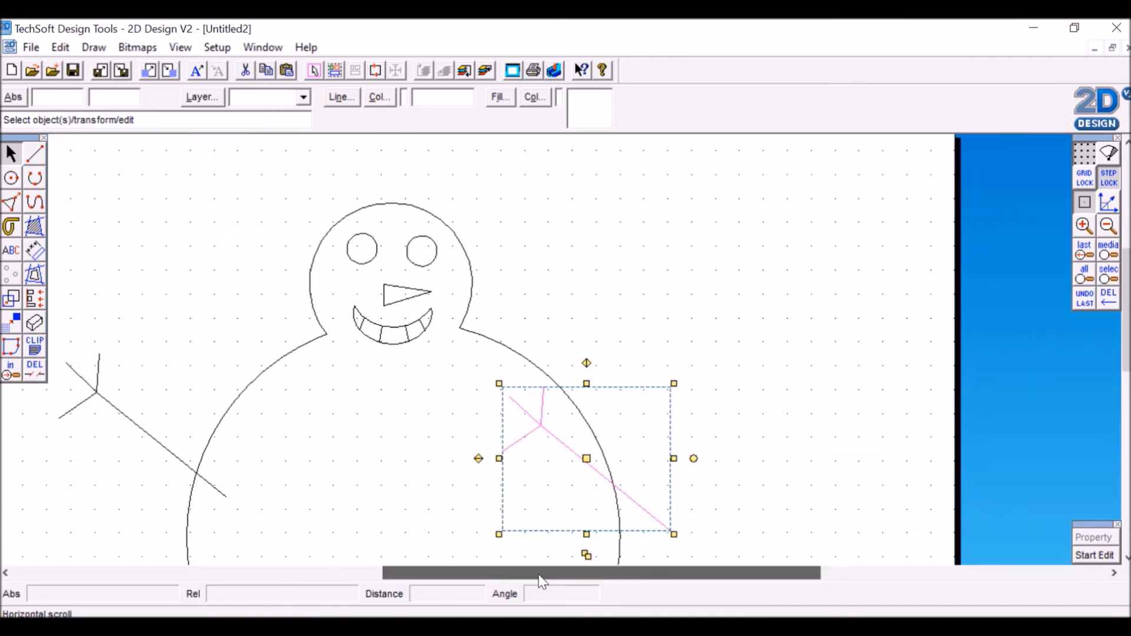
{"action": "left_click", "coordinate": [586, 363]}
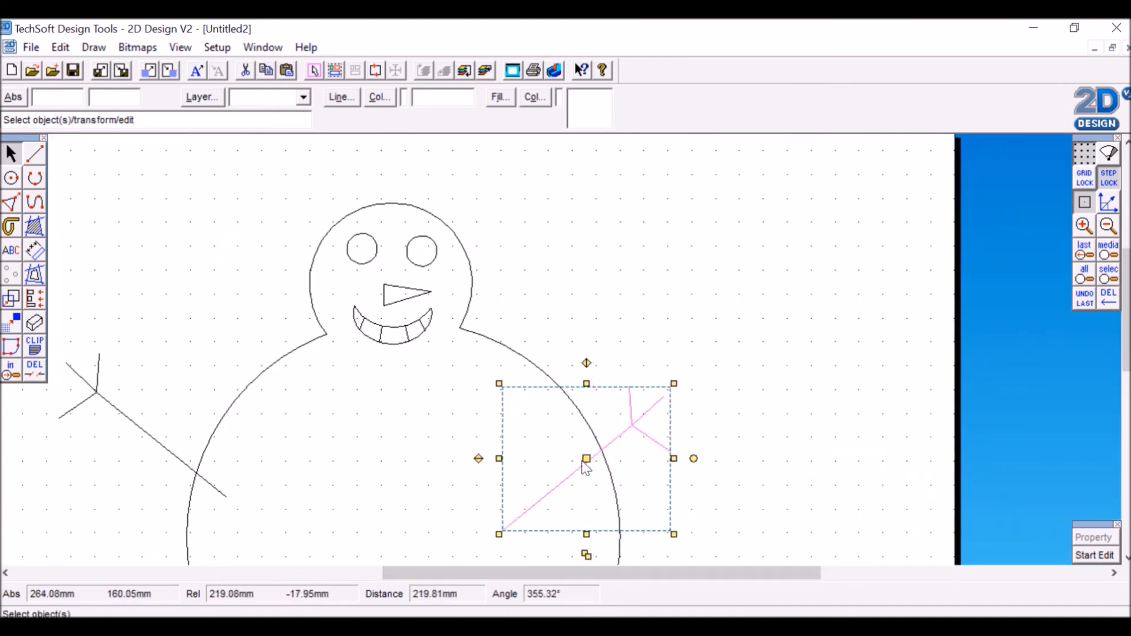
{"action": "left_click_drag", "start_coordinate": [588, 457], "coordinate": [678, 392]}
{"action": "left_click", "coordinate": [680, 393]}
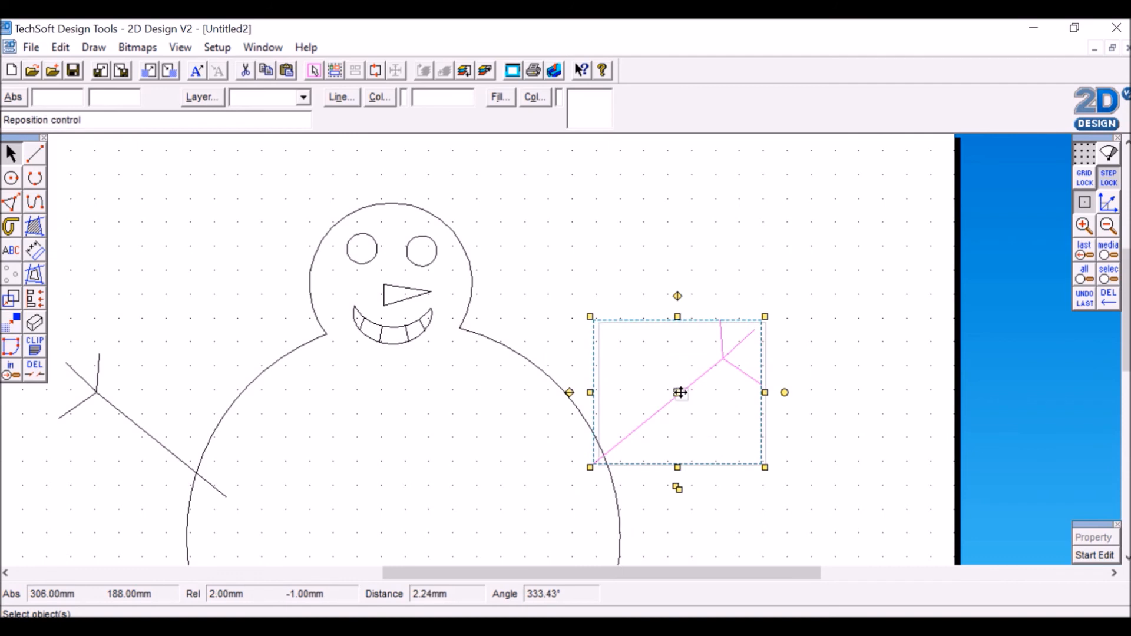
{"action": "left_click", "coordinate": [1084, 207]}
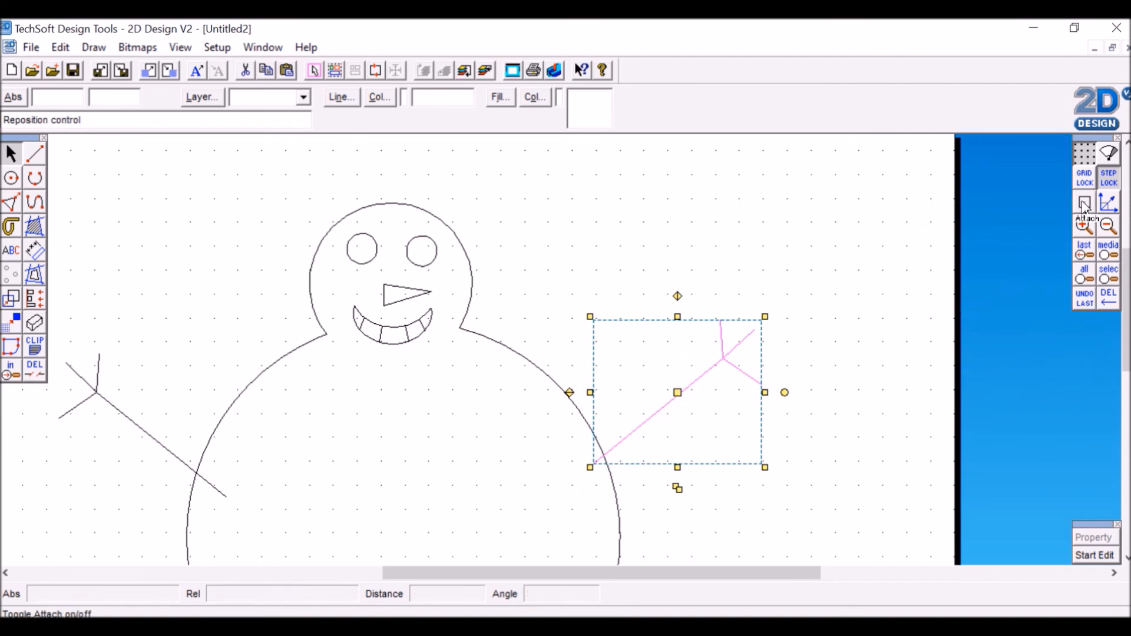
{"action": "left_click", "coordinate": [657, 428]}
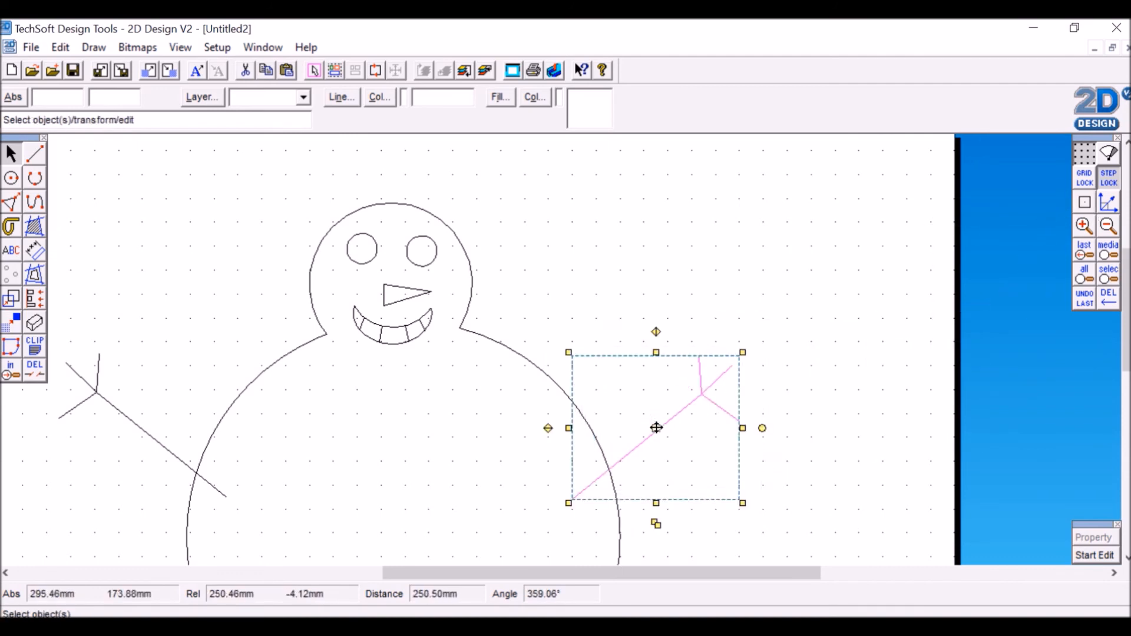
{"action": "left_click", "coordinate": [847, 507]}
Draw five scattered snowflake circles of about 5 mm radius above the left-hand arm, beside the head.
{"action": "left_click", "coordinate": [1108, 251]}
{"action": "middle_click_drag", "start_coordinate": [528, 344], "coordinate": [498, 441]}
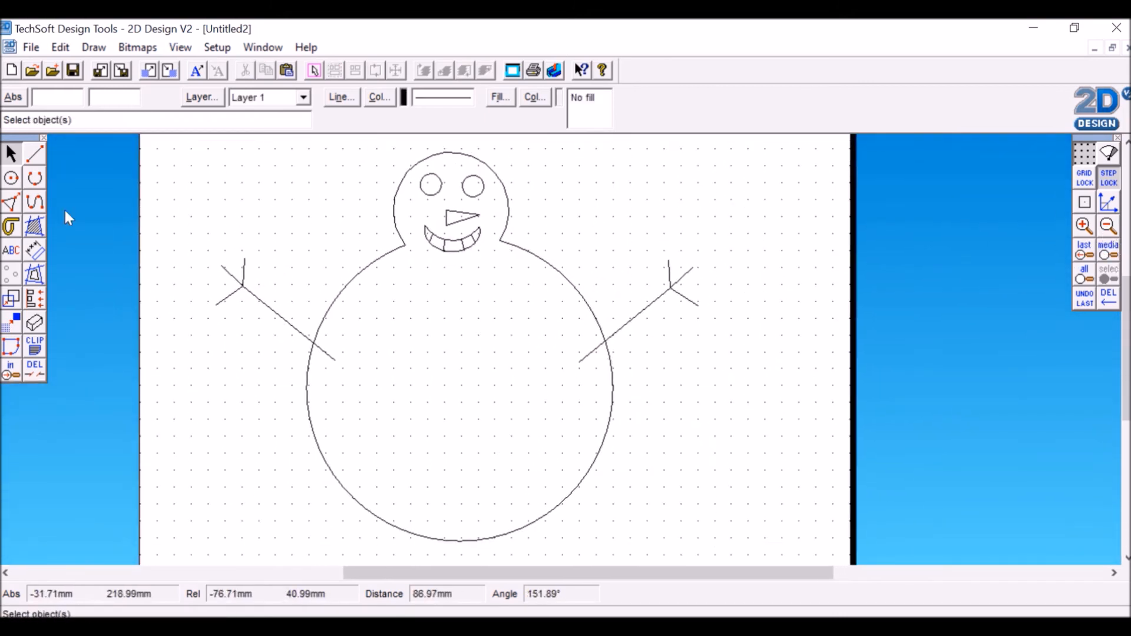
{"action": "left_click", "coordinate": [11, 178]}
{"action": "left_click", "coordinate": [297, 189]}
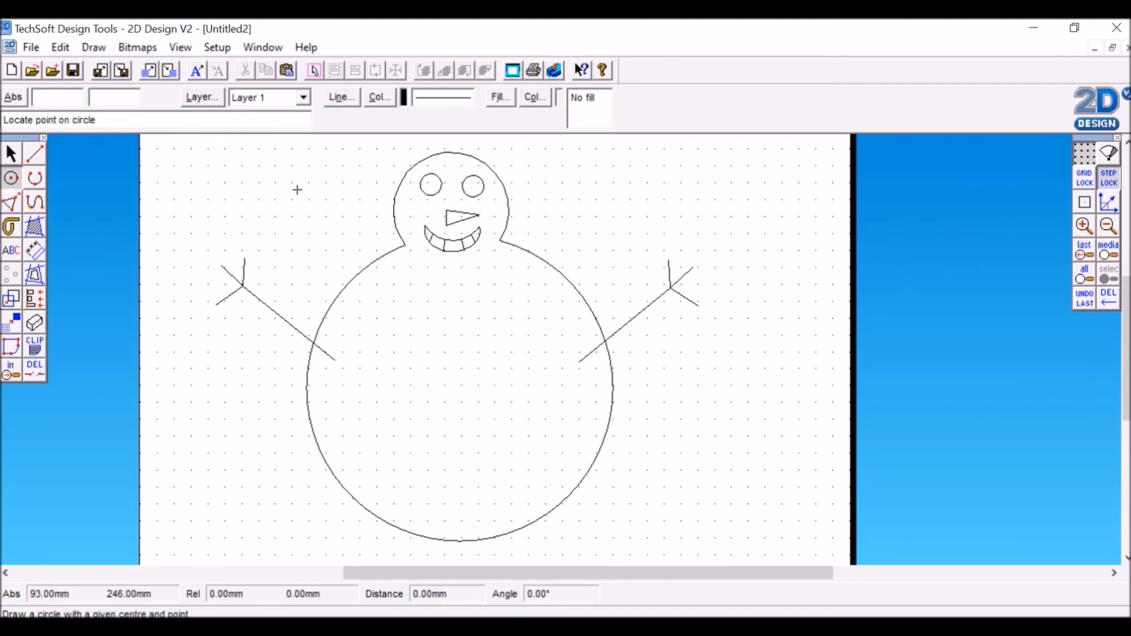
{"action": "left_click", "coordinate": [298, 198]}
{"action": "left_click", "coordinate": [281, 223]}
{"action": "left_click", "coordinate": [321, 229]}
{"action": "left_click", "coordinate": [325, 237]}
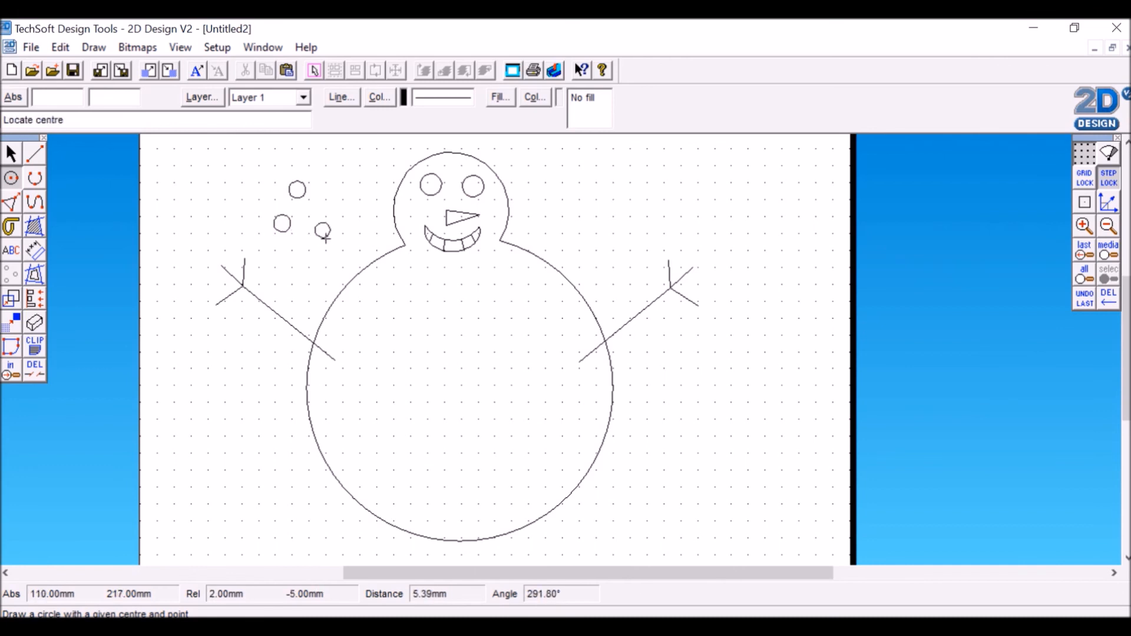
{"action": "left_click", "coordinate": [336, 187]}
{"action": "left_click", "coordinate": [252, 182]}
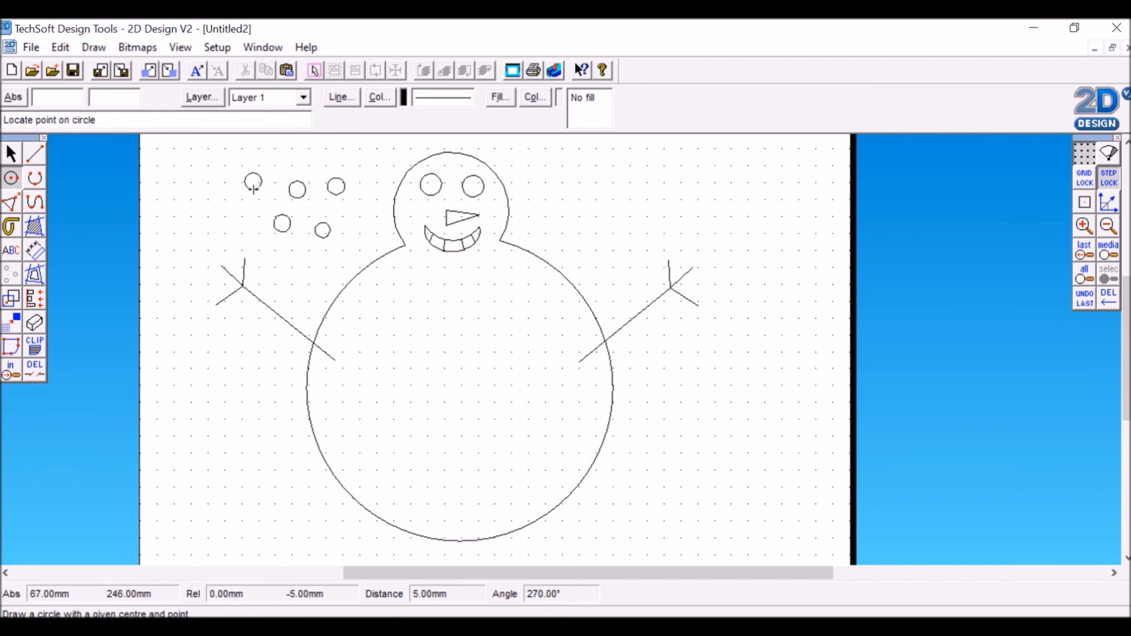
{"action": "left_click", "coordinate": [254, 189]}
Duplicate the group of five snowflake circles and move the copy to the right of the head.
{"action": "left_click", "coordinate": [11, 154]}
{"action": "left_click_drag", "start_coordinate": [241, 193], "coordinate": [363, 254]}
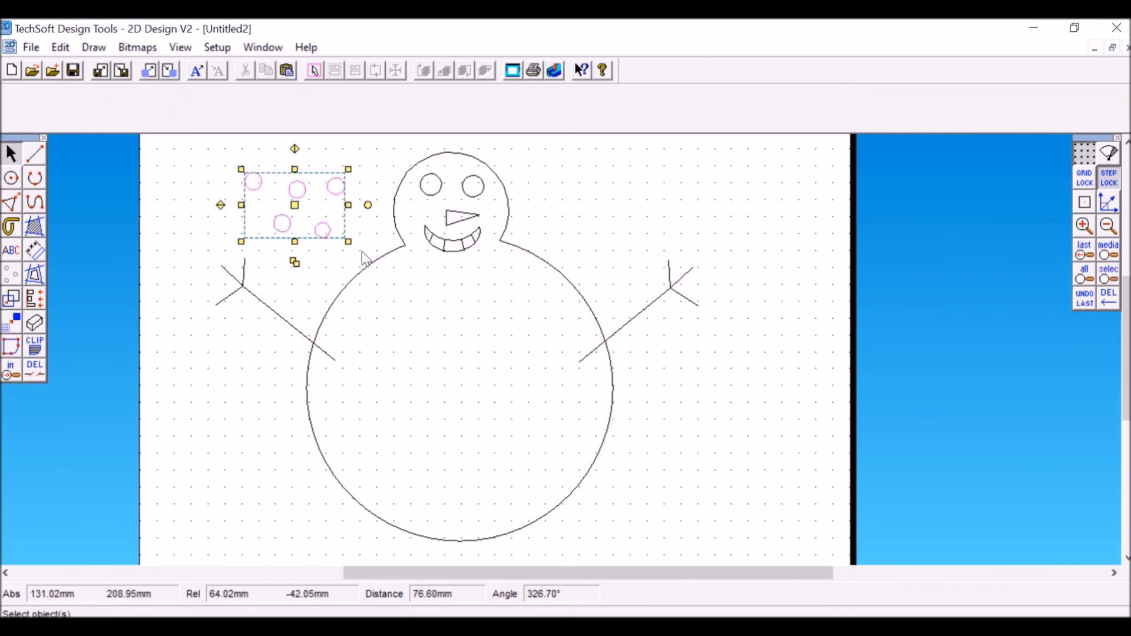
{"action": "left_click", "coordinate": [300, 267]}
{"action": "left_click_drag", "start_coordinate": [237, 158], "coordinate": [362, 261]}
{"action": "left_click", "coordinate": [295, 263]}
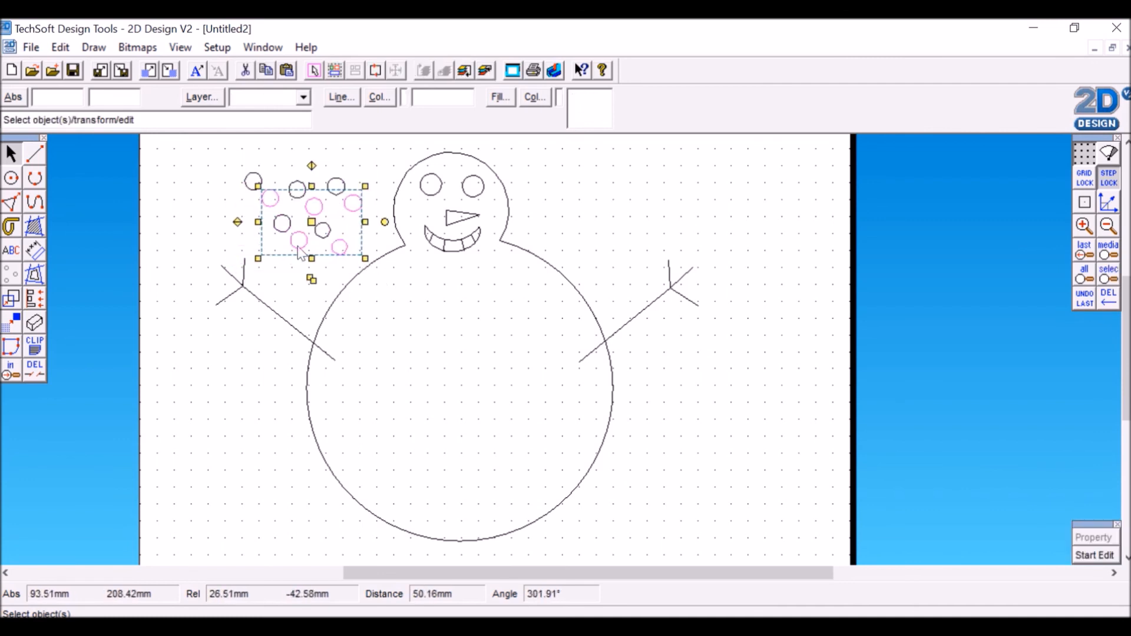
{"action": "left_click_drag", "start_coordinate": [313, 229], "coordinate": [599, 178]}
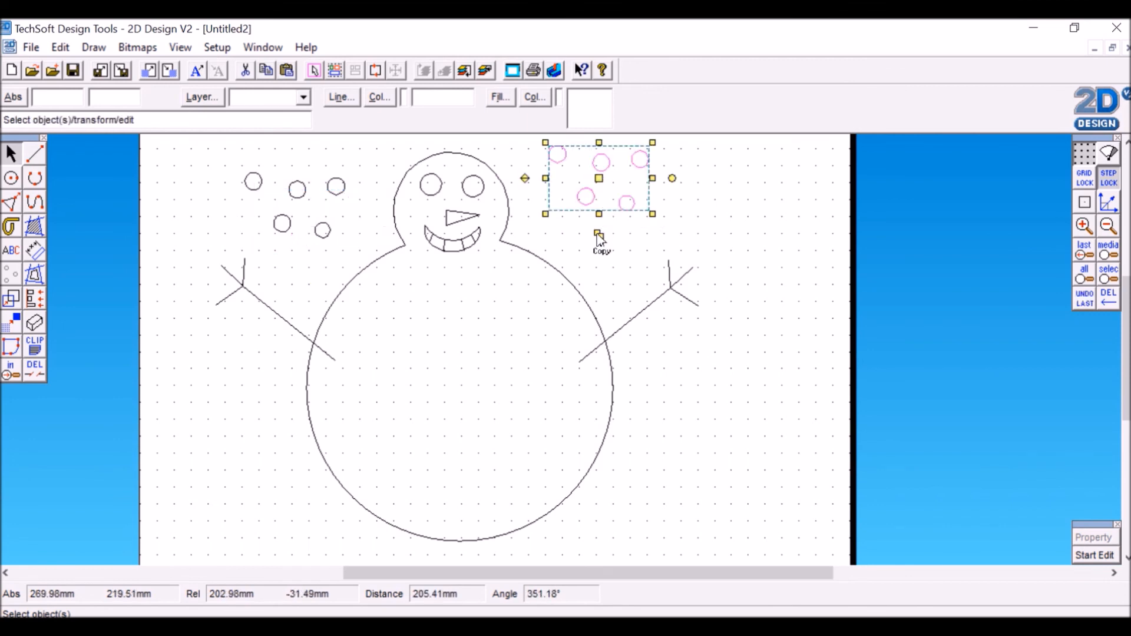
Duplicate the snowflake group twice more, placing one copy farther right and the other below the first, above the right-hand arm.
{"action": "left_click", "coordinate": [599, 235]}
{"action": "left_click_drag", "start_coordinate": [616, 194], "coordinate": [716, 192]}
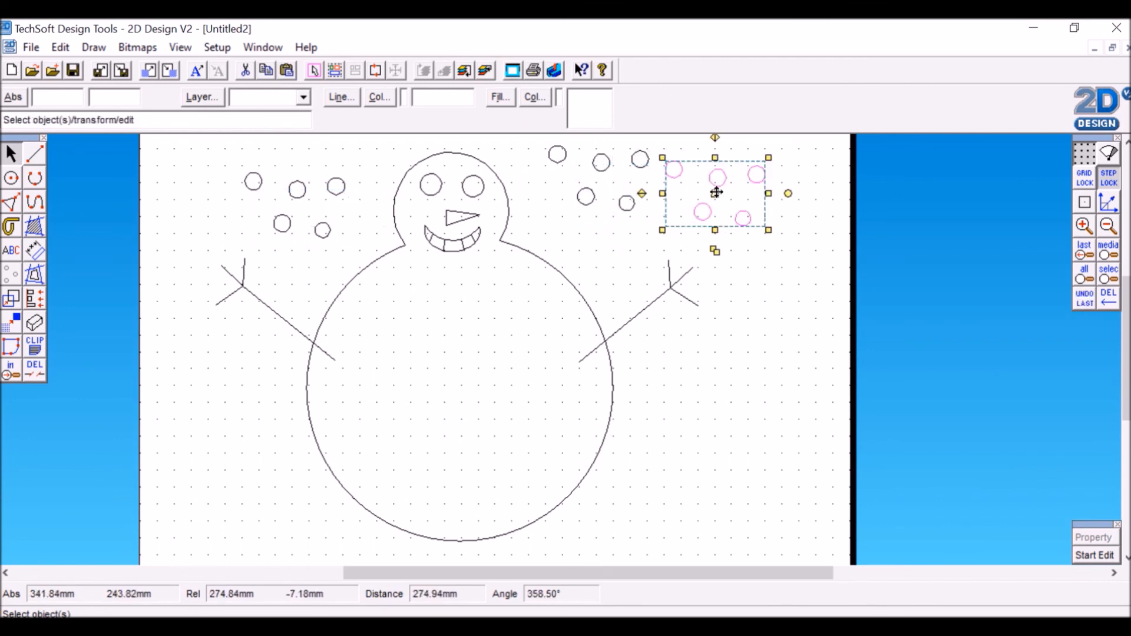
{"action": "left_click", "coordinate": [716, 251]}
{"action": "left_click_drag", "start_coordinate": [734, 210], "coordinate": [614, 251]}
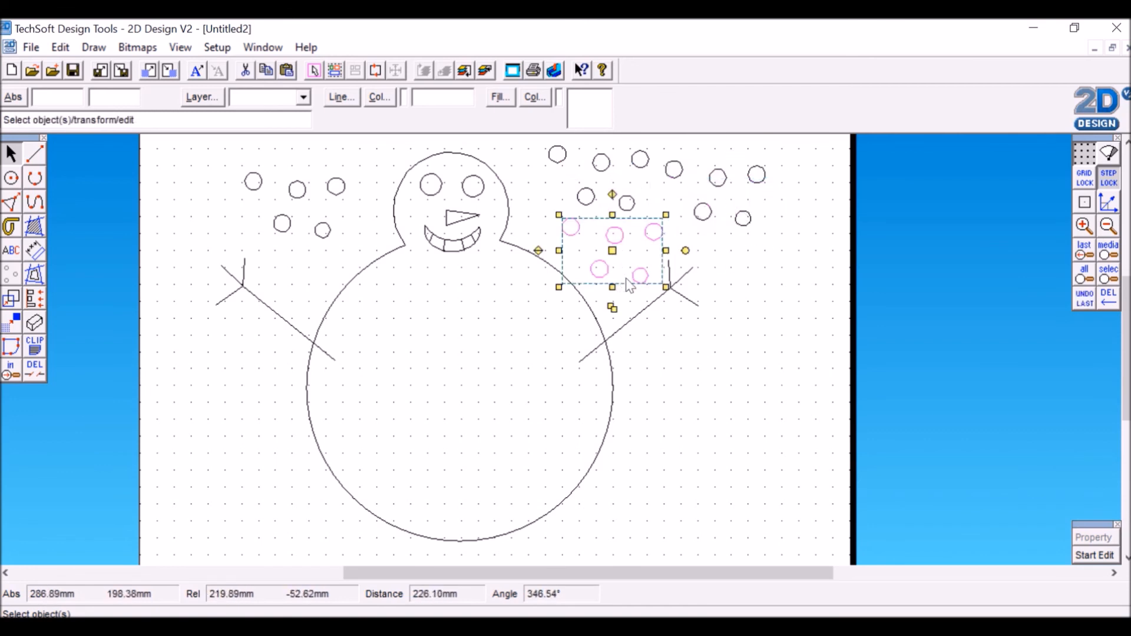
Duplicate the snowflake group once more and place the copy at the page's far left, above the left hand.
{"action": "left_click", "coordinate": [611, 307]}
{"action": "left_click_drag", "start_coordinate": [630, 268], "coordinate": [208, 227]}
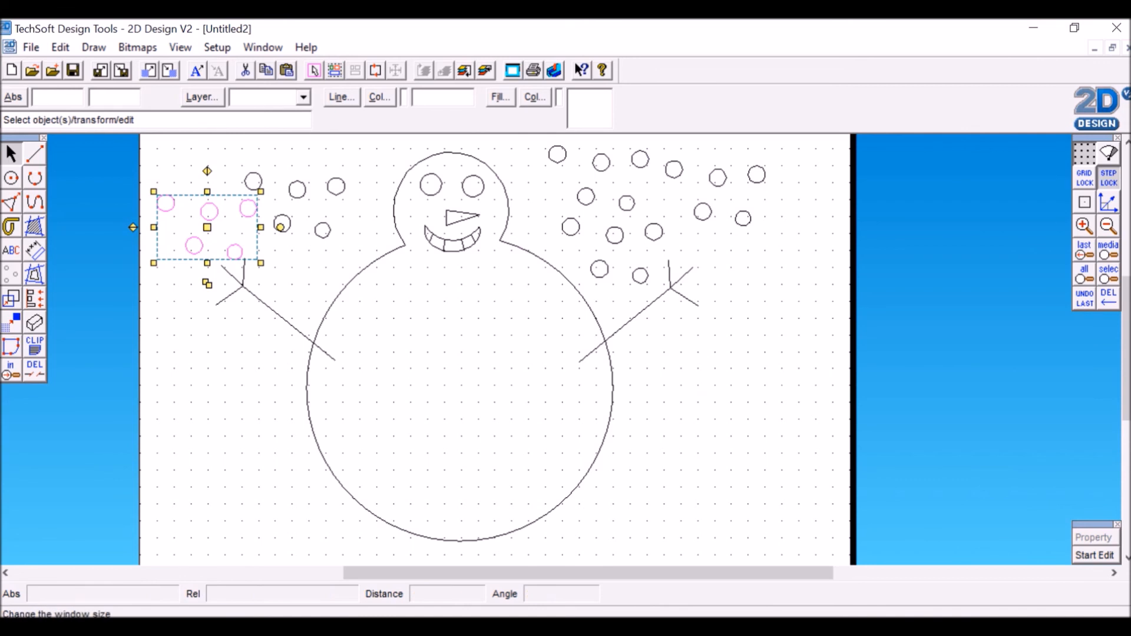
{"action": "left_click", "coordinate": [1109, 227]}
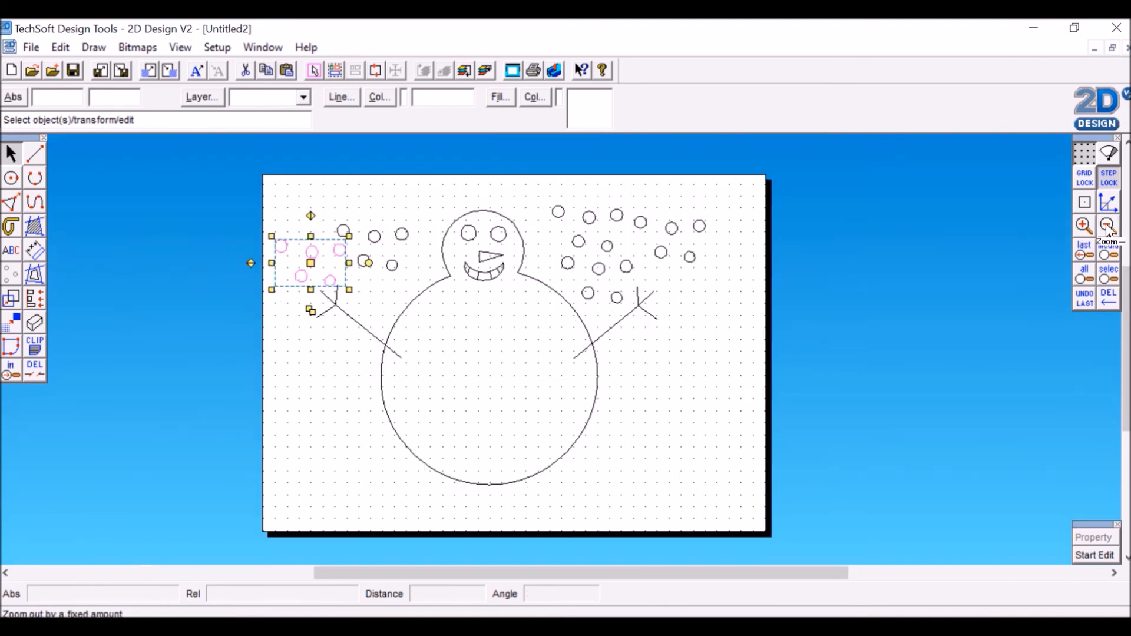
{"action": "left_click", "coordinate": [685, 405]}
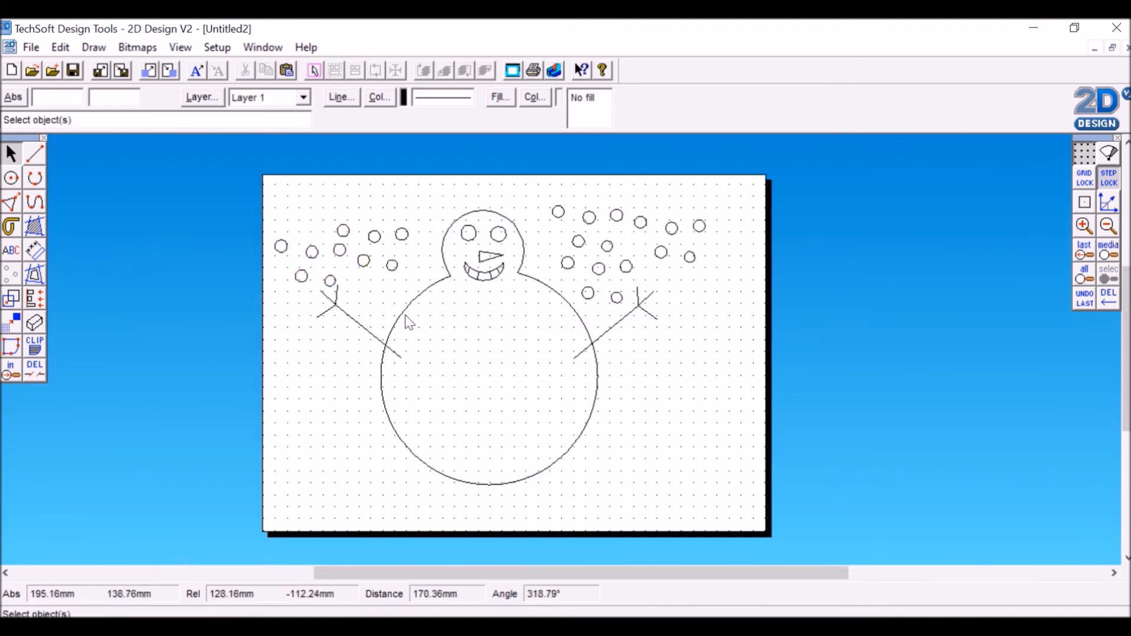